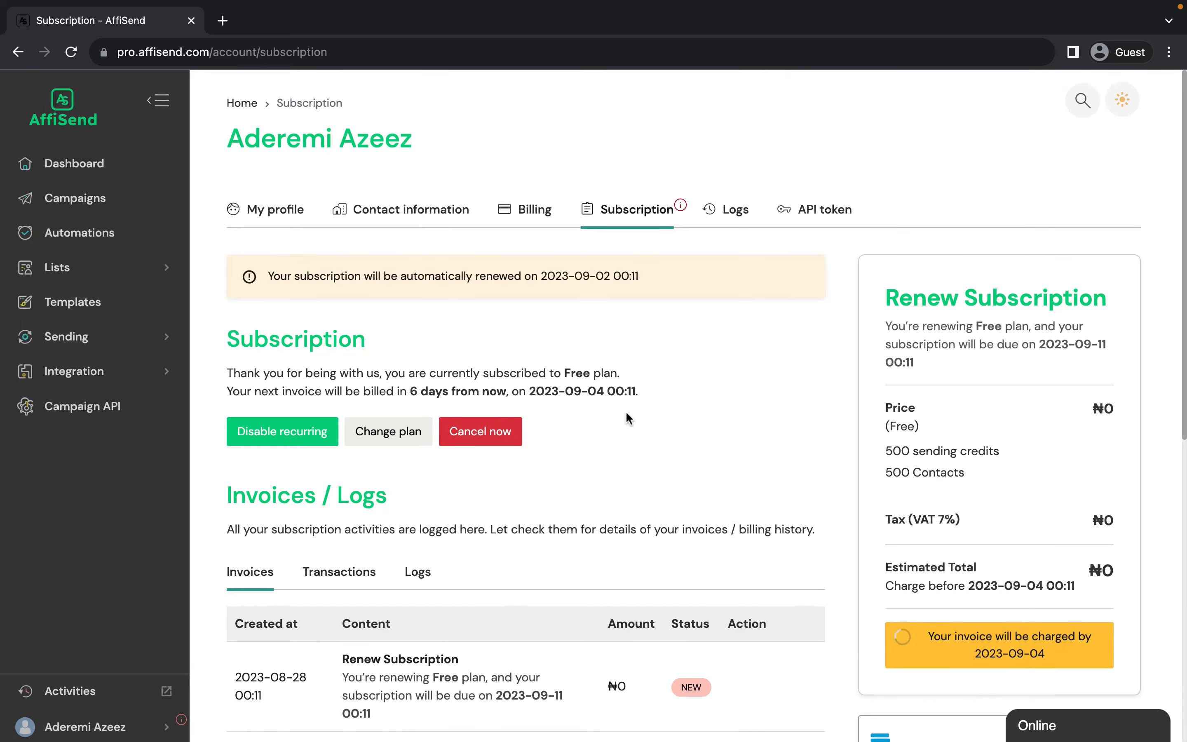
scroll(575, 546, down, 9)
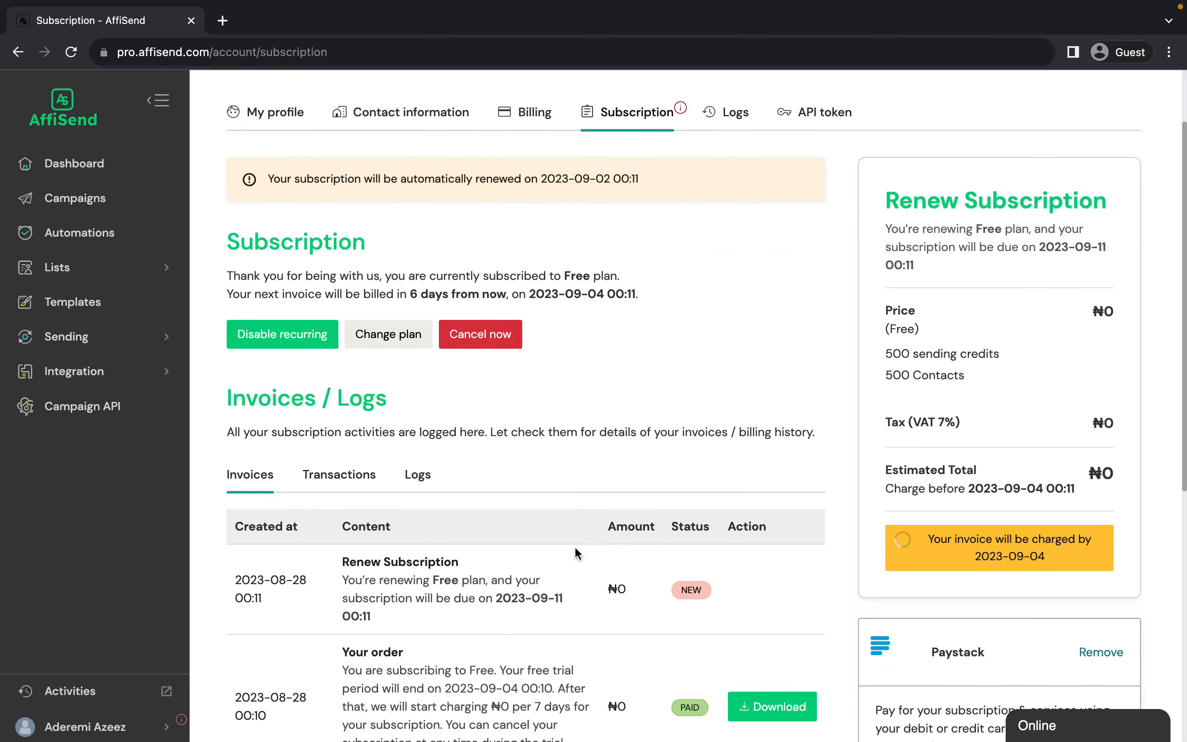
scroll(574, 546, up, 5)
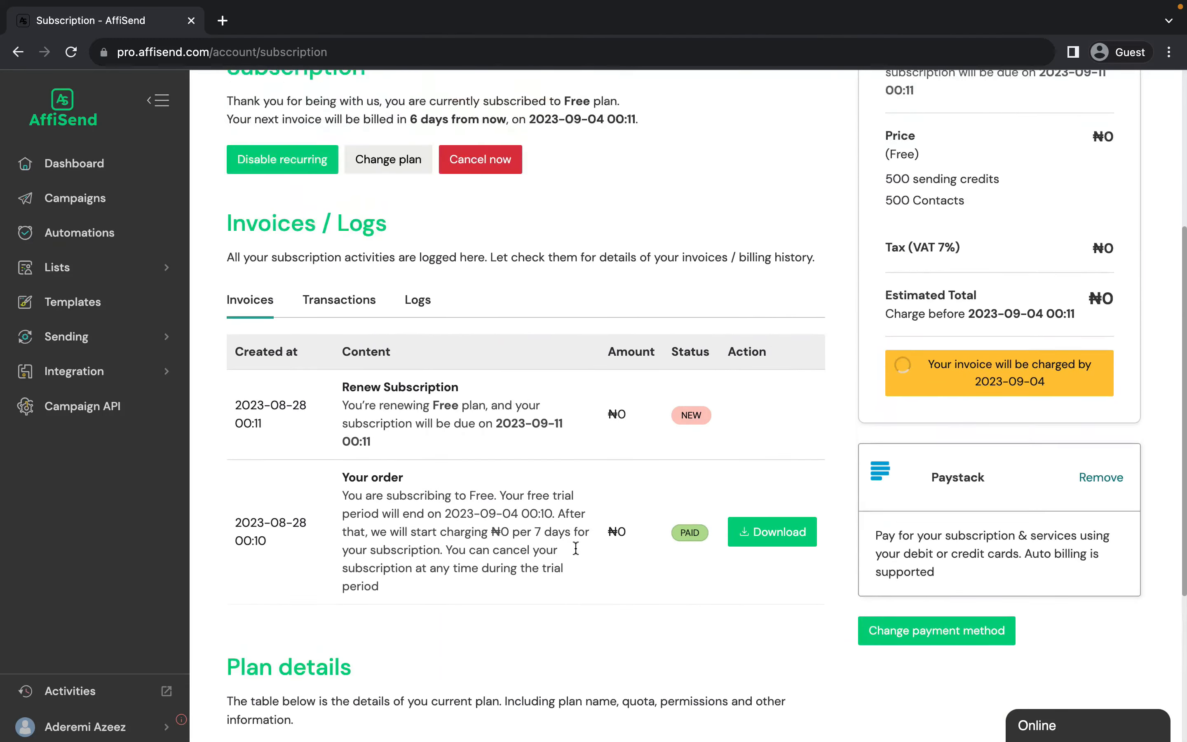
scroll(576, 551, up, 5)
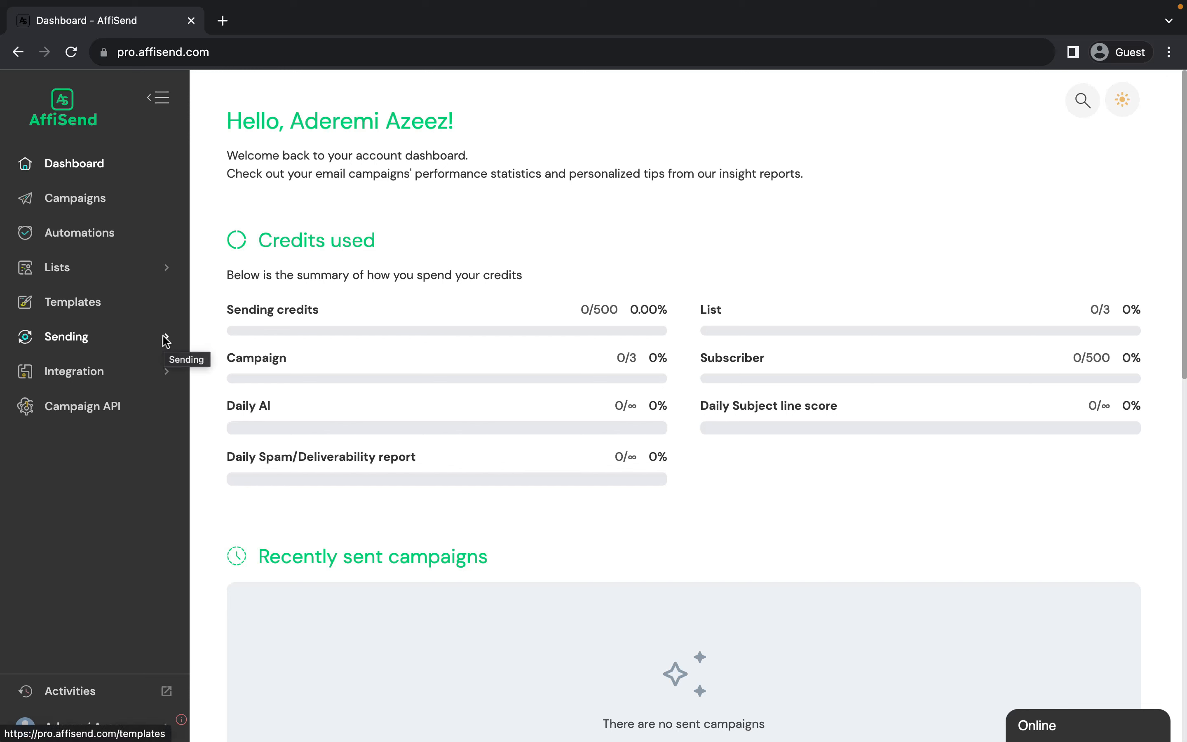
Add raycre8.website as a new sending domain and save it.
click(94, 343)
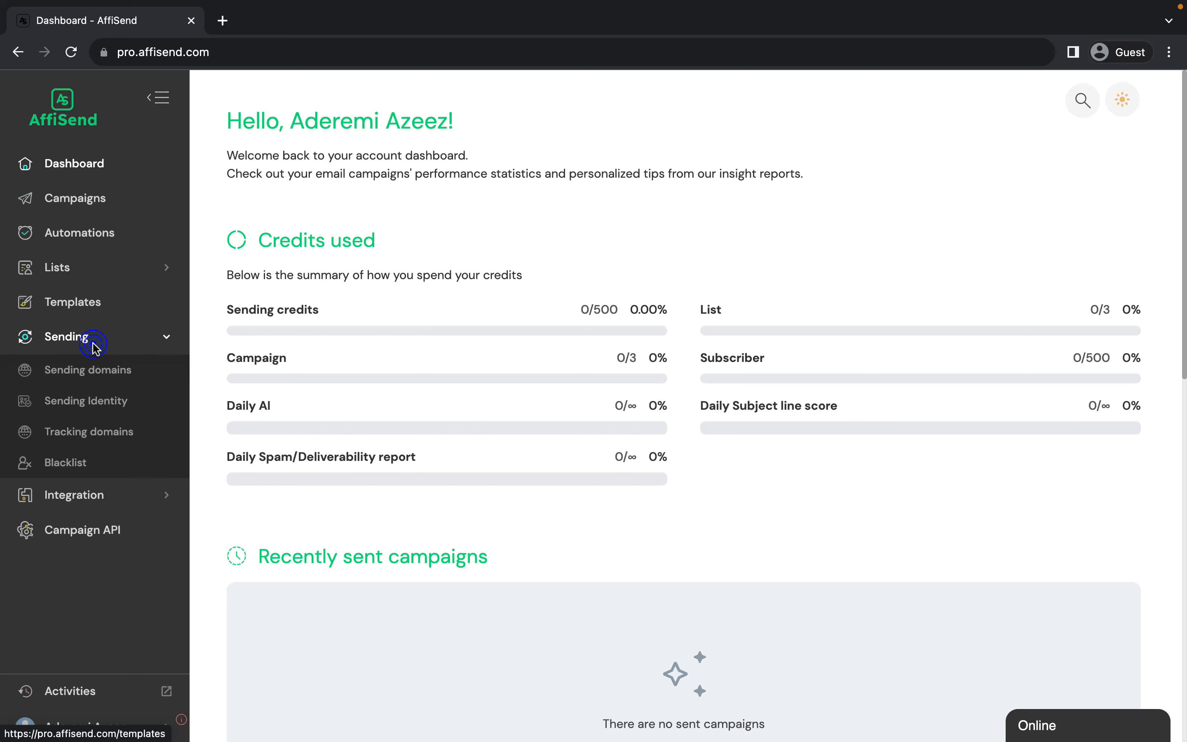
click(95, 373)
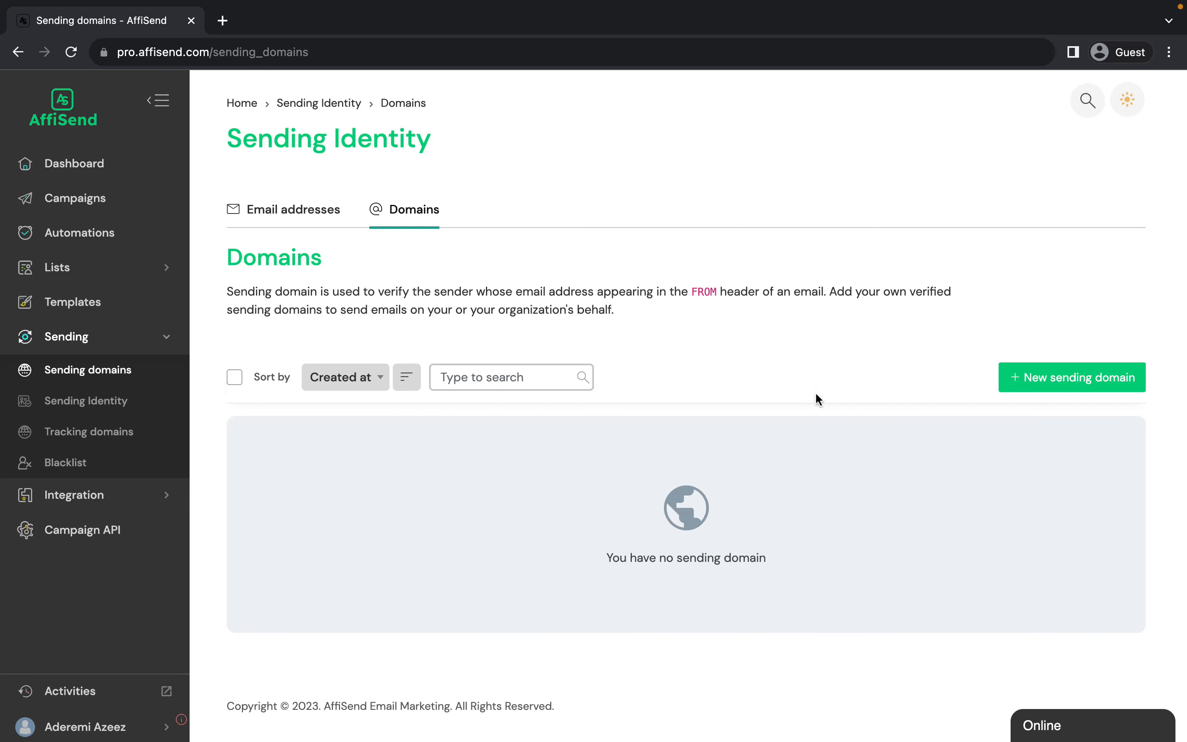
click(1053, 373)
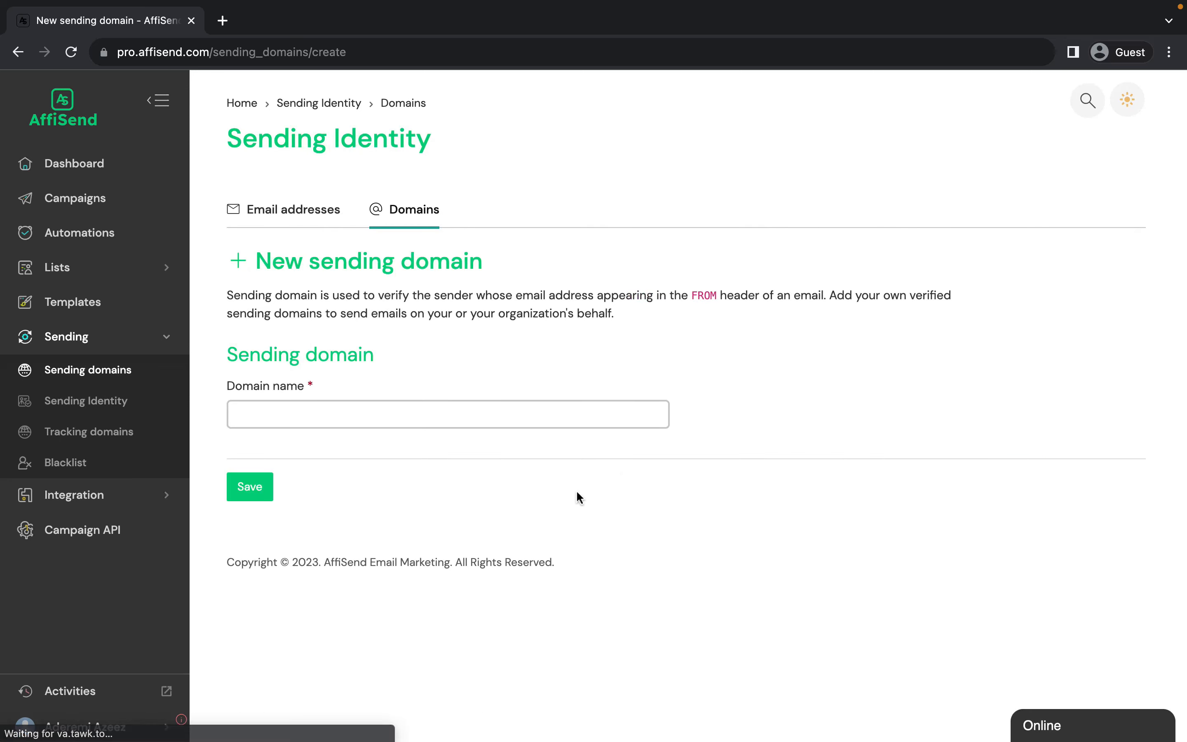
click(282, 418)
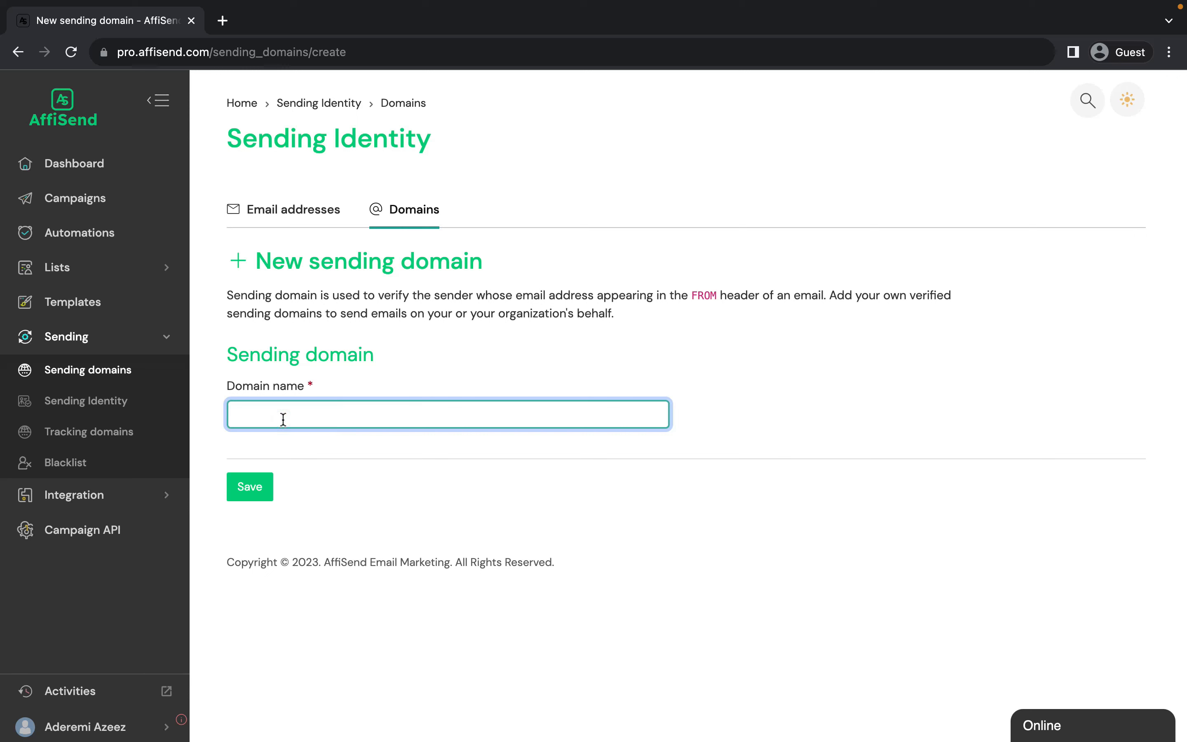
text(raycre8.website)
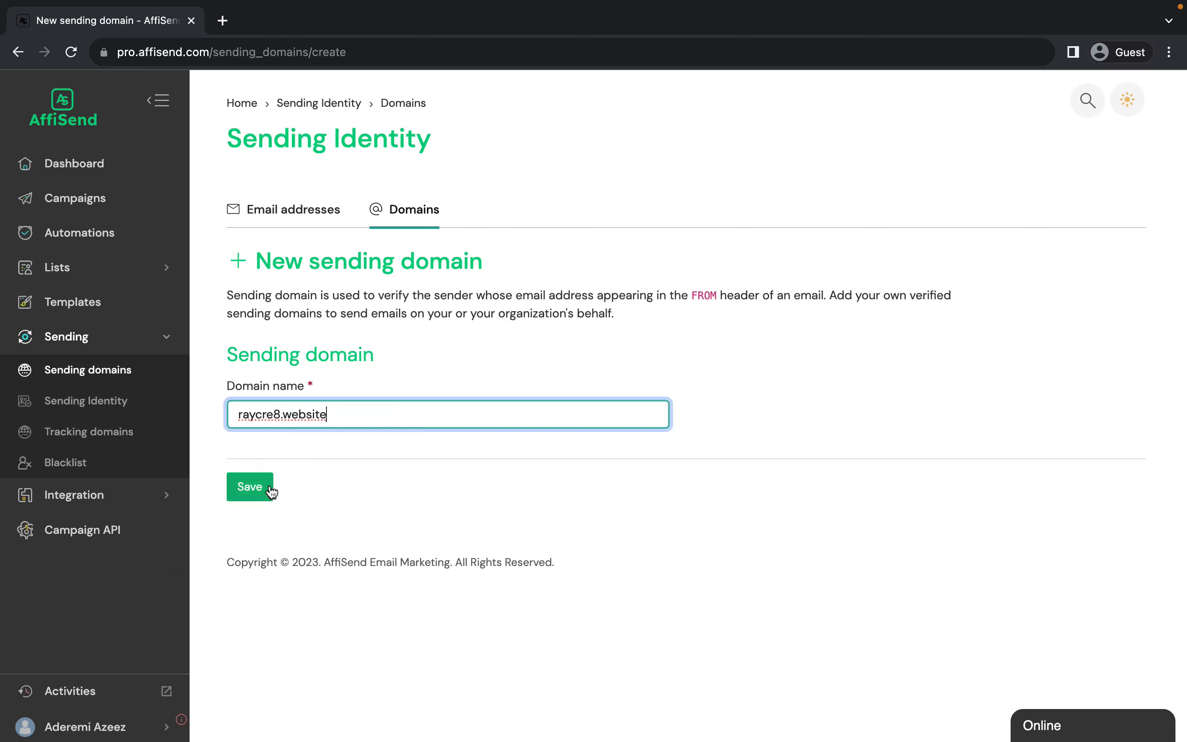
click(370, 413)
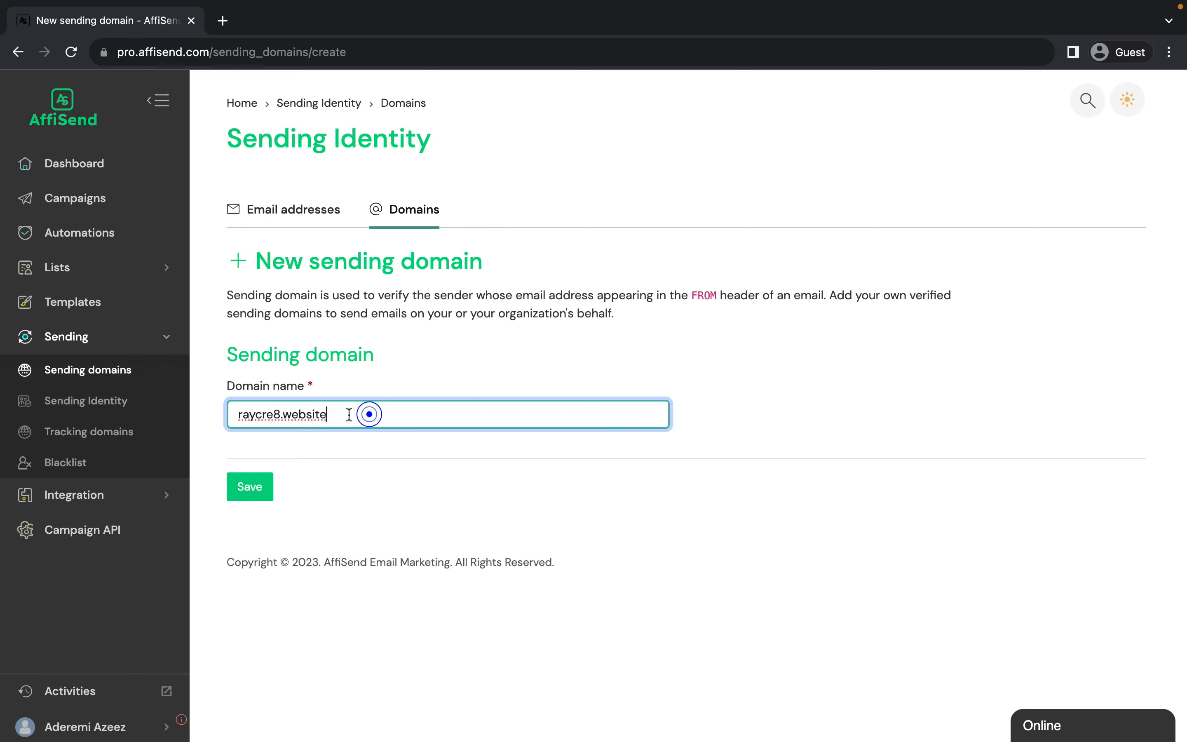
click(251, 490)
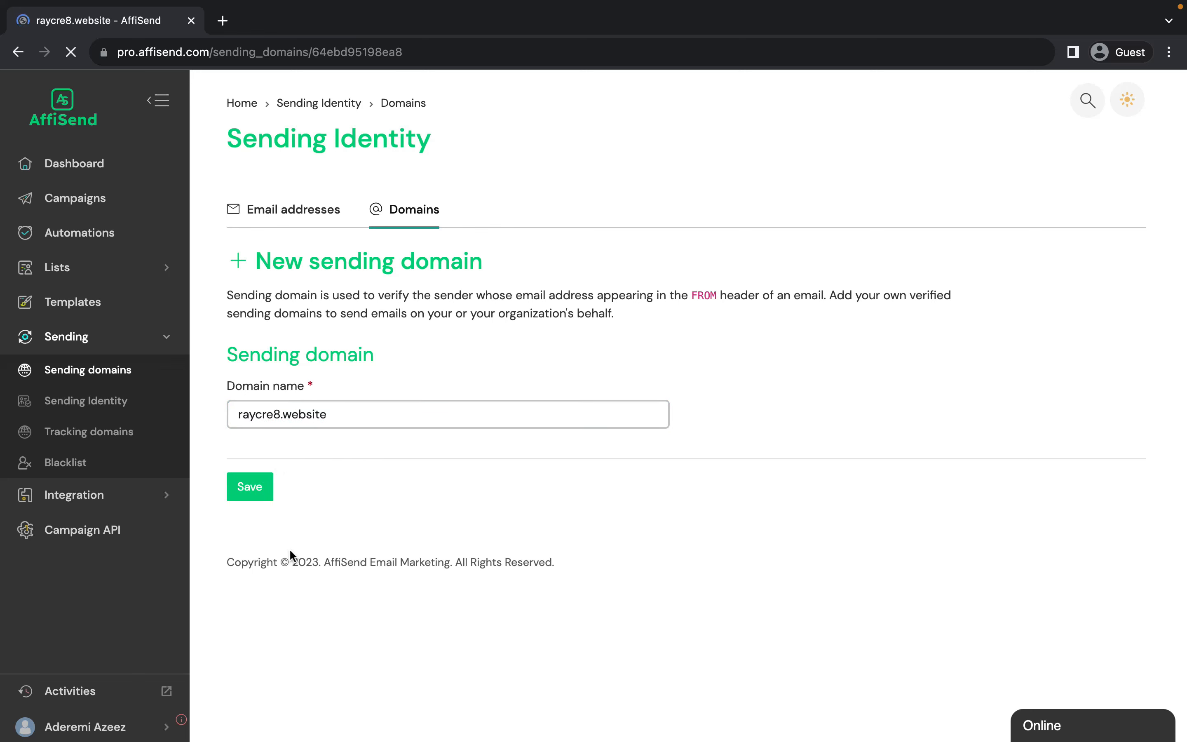
Copy the hostname affisend.raycre8.website from the first TXT record, and switch to cPanel's Zone Editor to manage raycre8.website.
scroll(515, 449, down, 2)
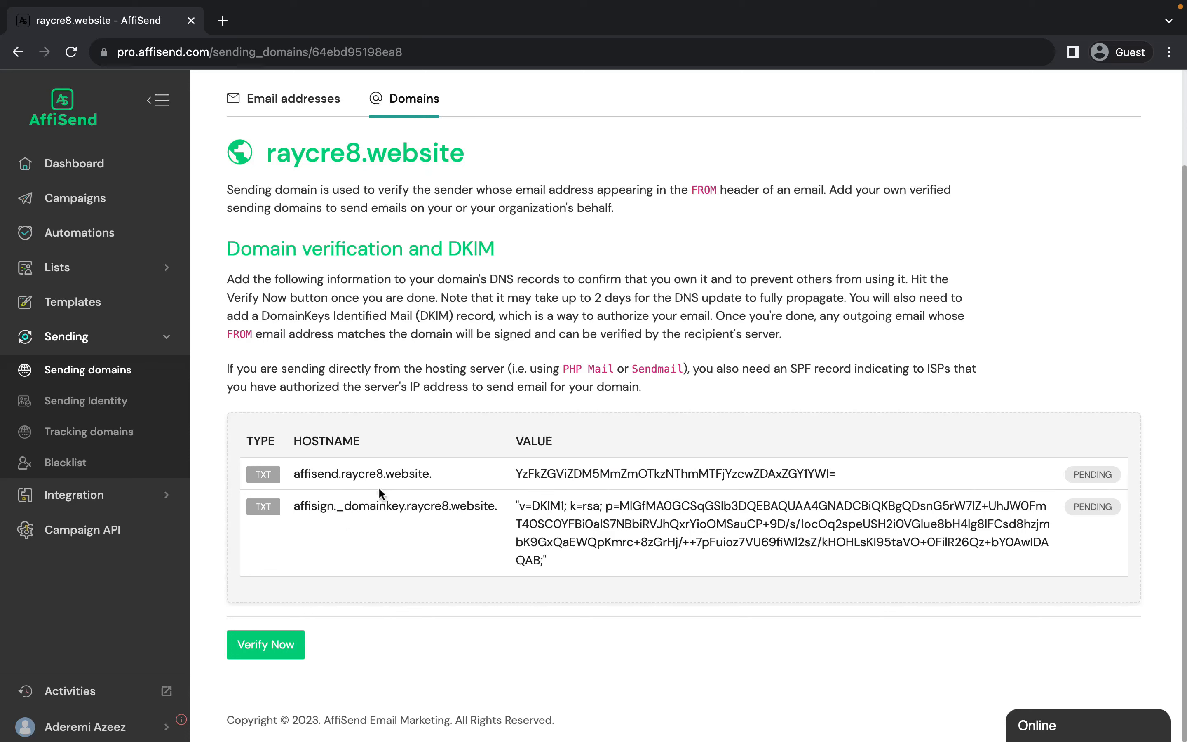
drag(292, 472, 428, 470)
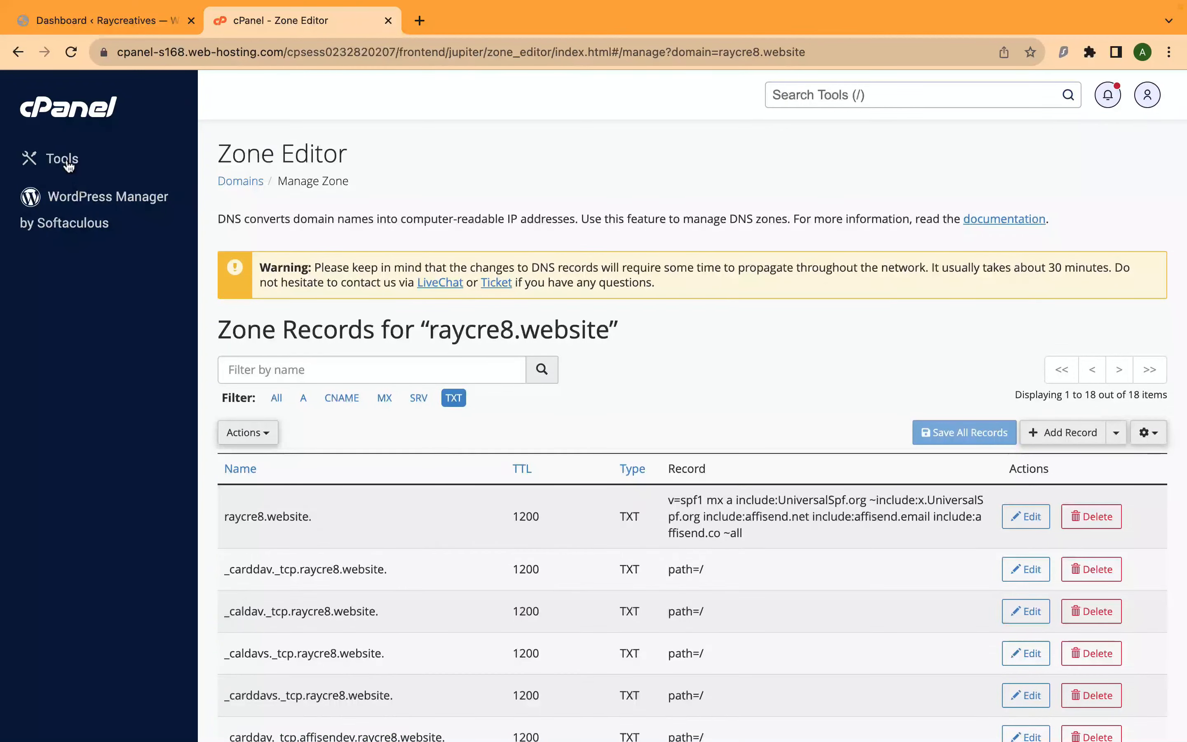
click(69, 165)
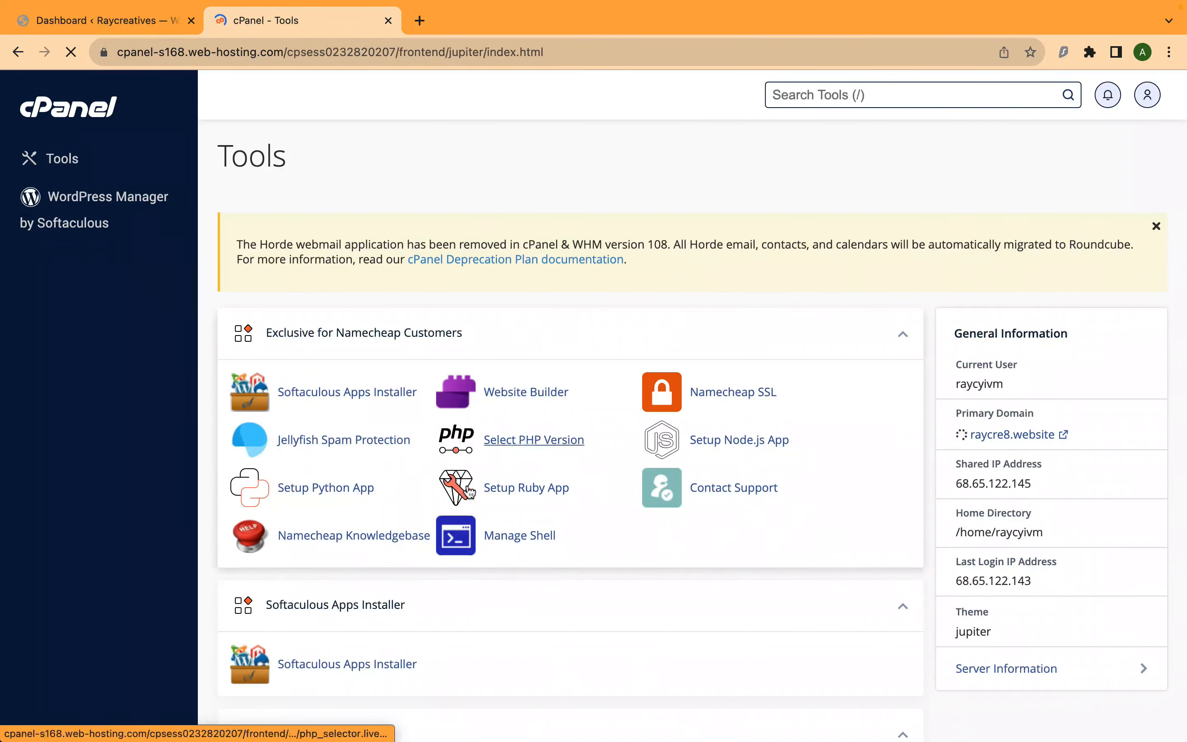
scroll(426, 486, down, 6)
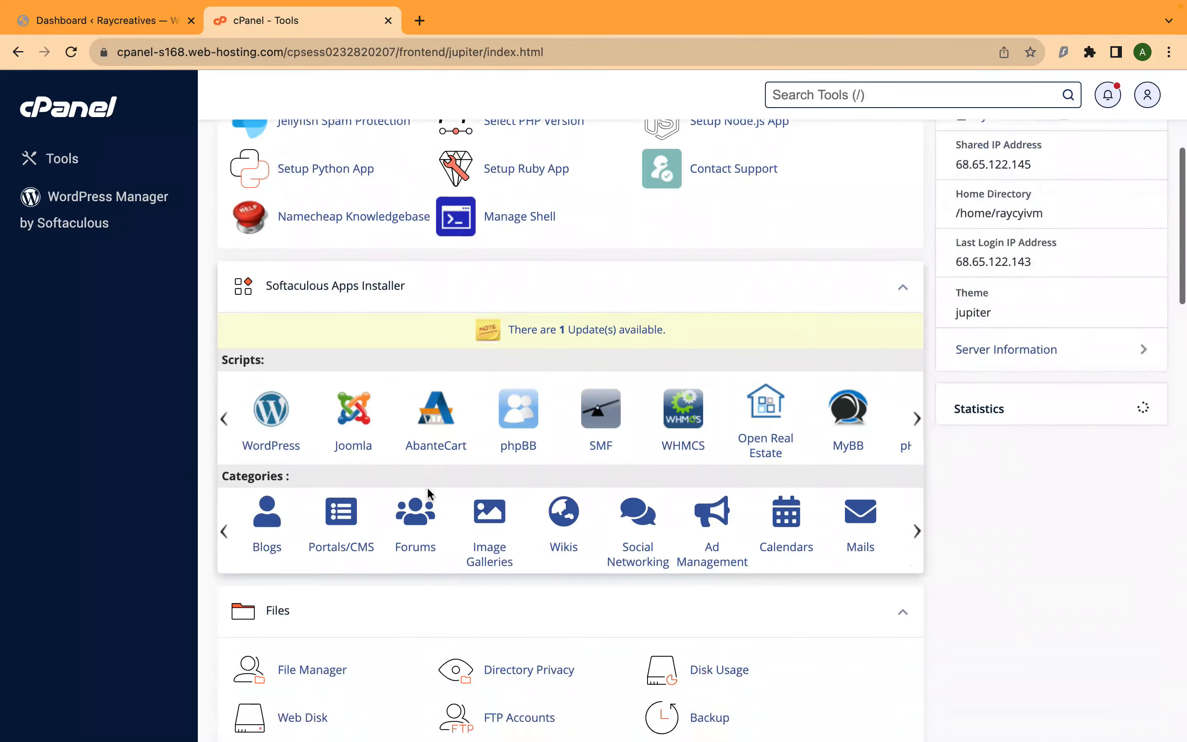
scroll(426, 487, down, 12)
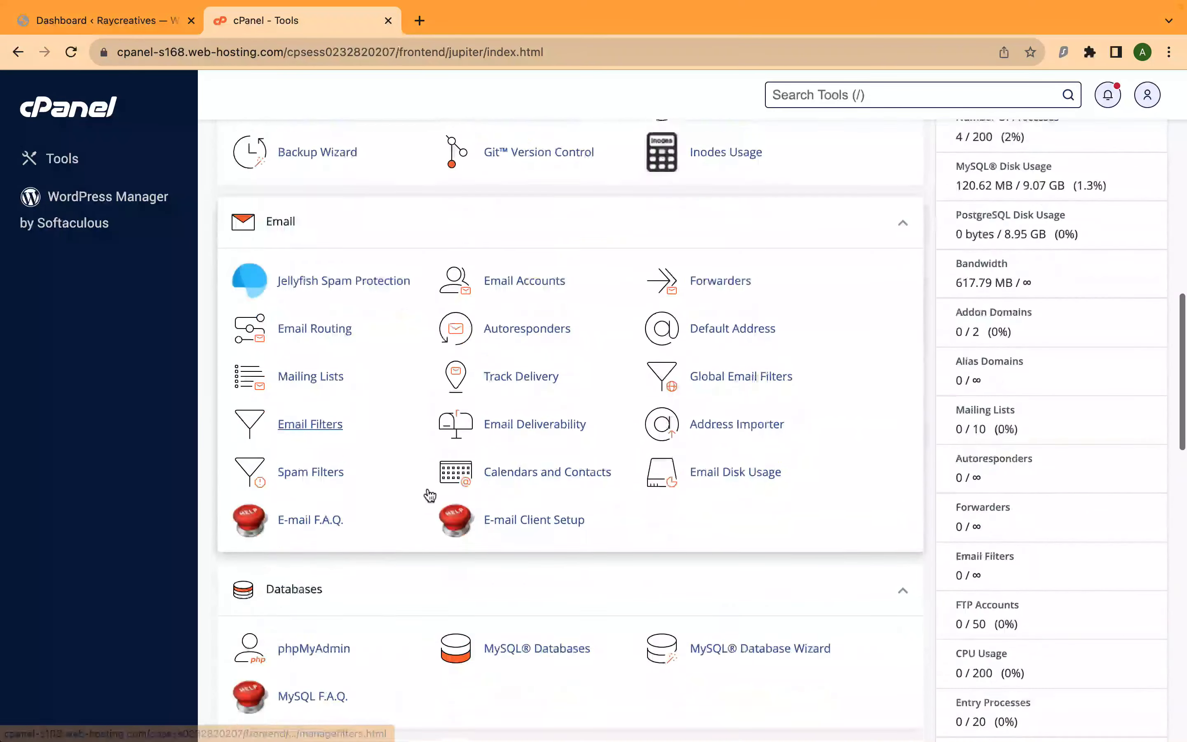
scroll(426, 493, down, 13)
scroll(427, 490, up, 4)
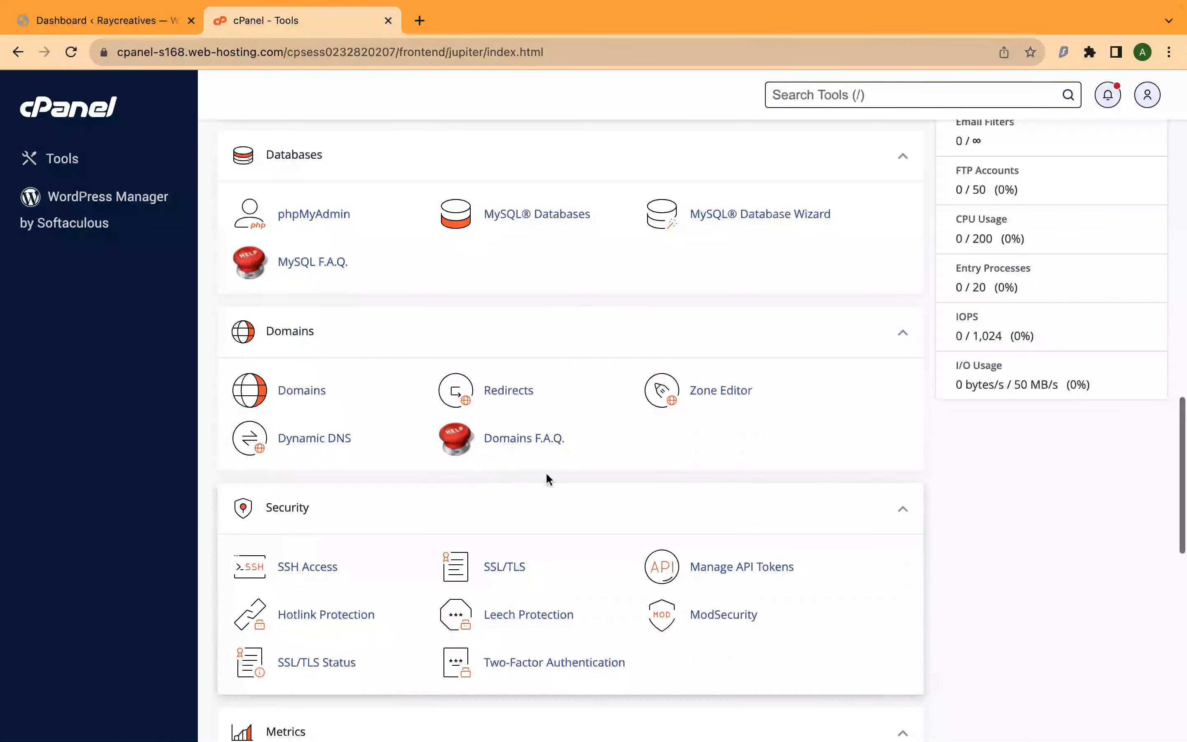
click(712, 392)
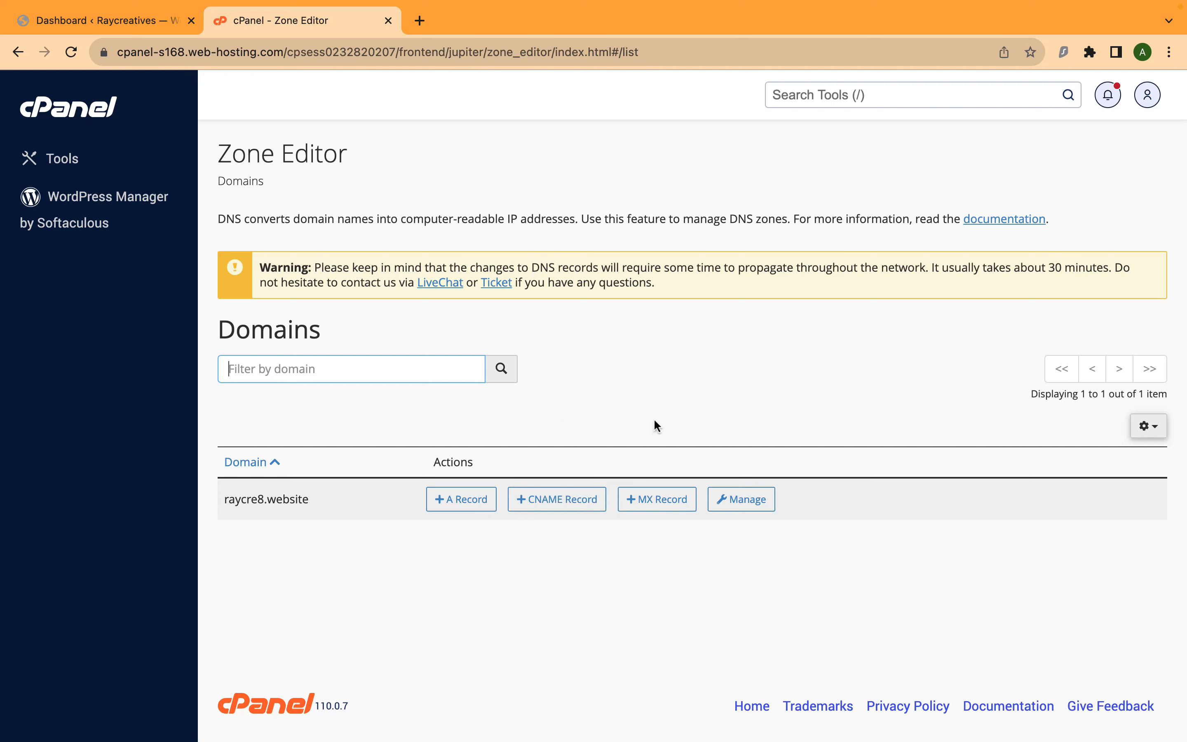
click(741, 500)
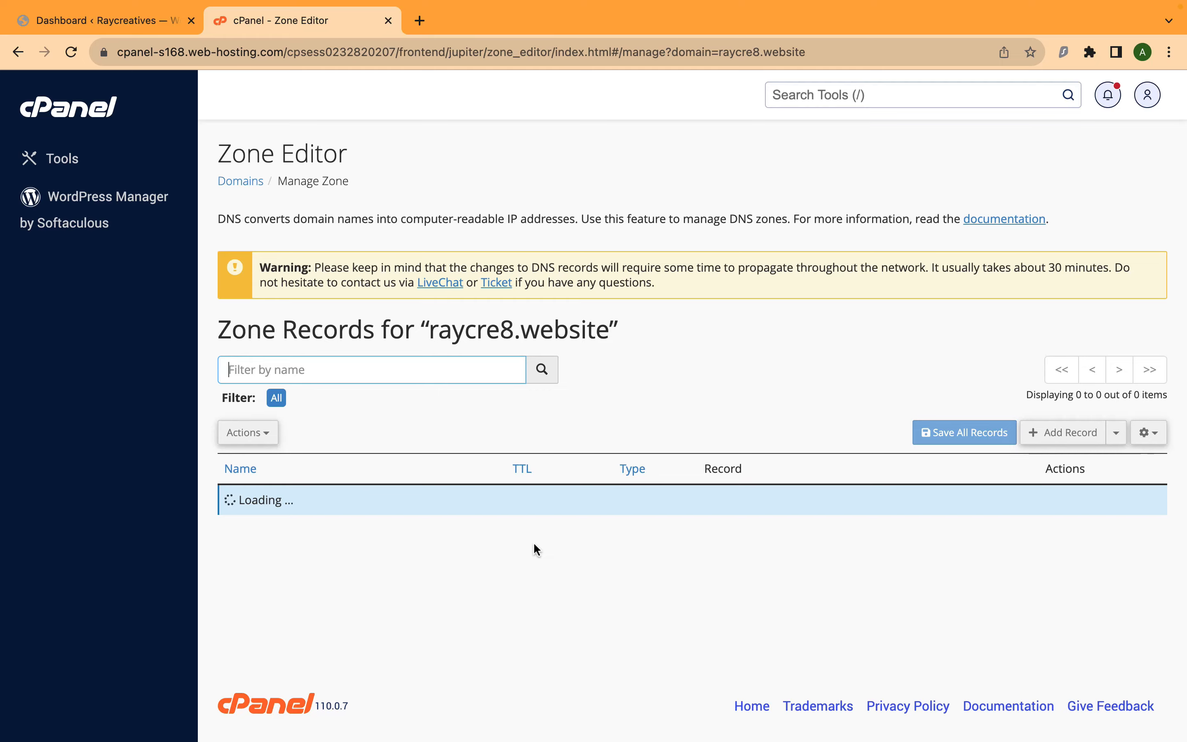
Filter the raycre8.website zone records to TXT and look through the existing entries.
scroll(535, 548, down, 5)
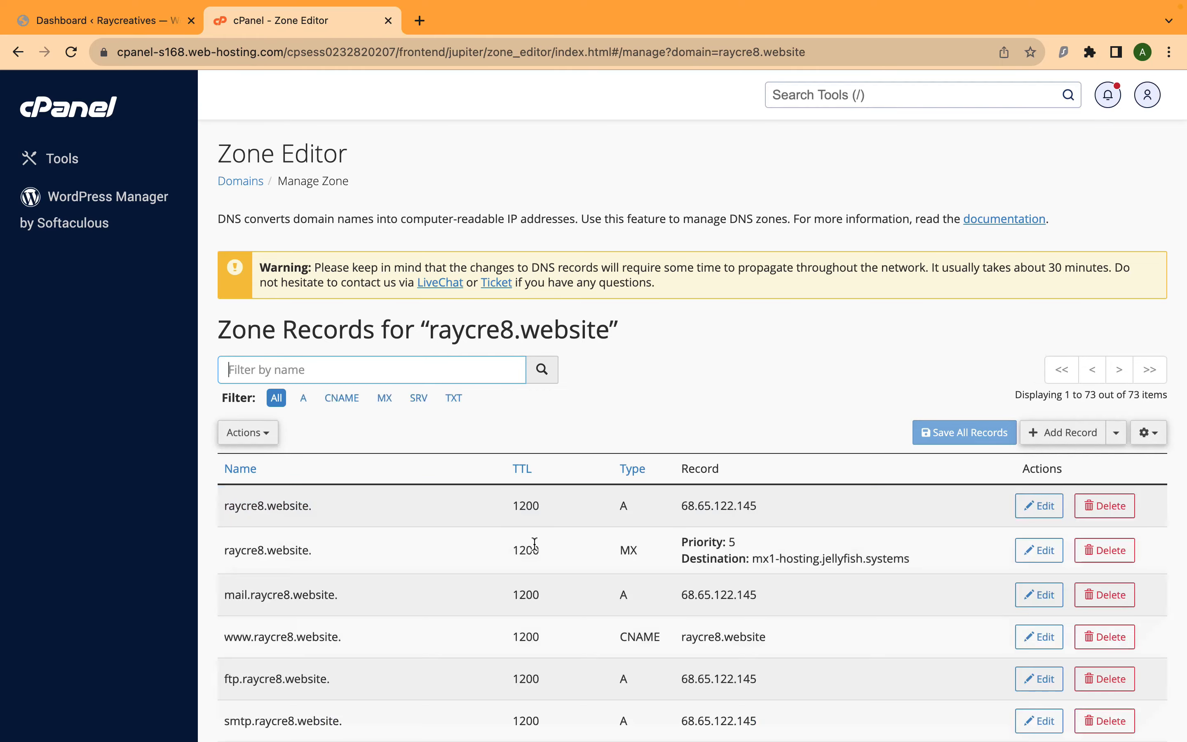
scroll(533, 542, down, 5)
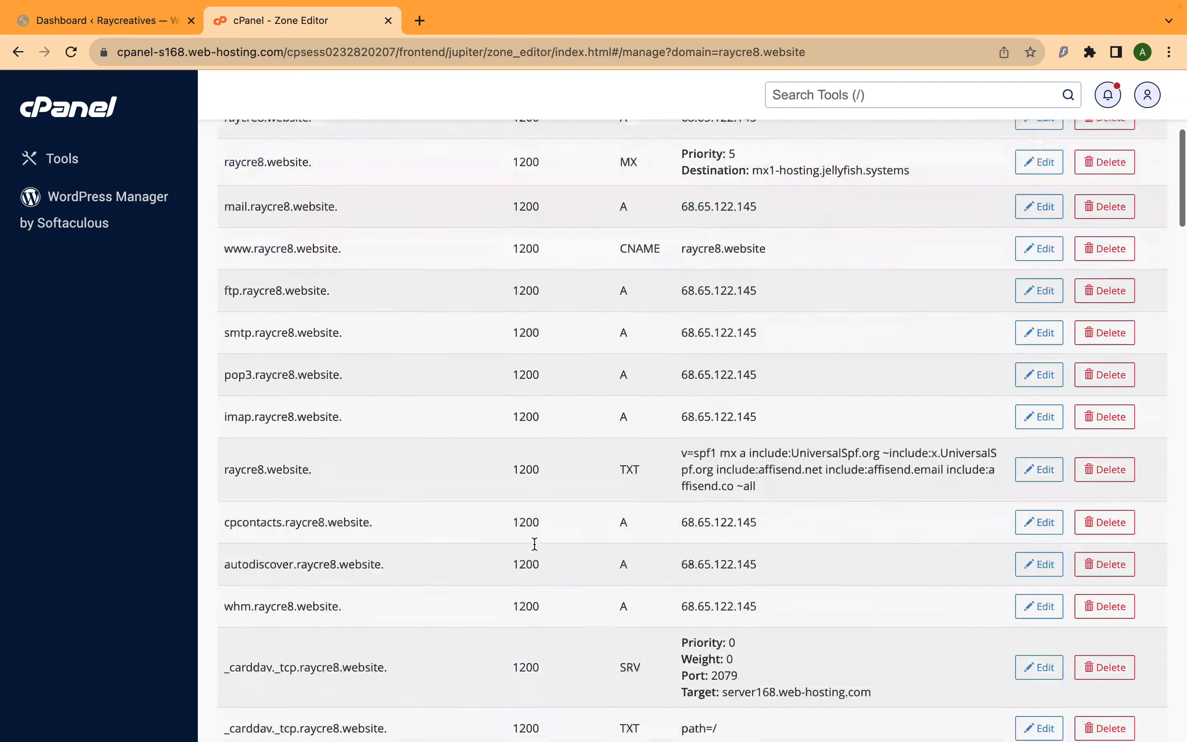
scroll(533, 541, up, 8)
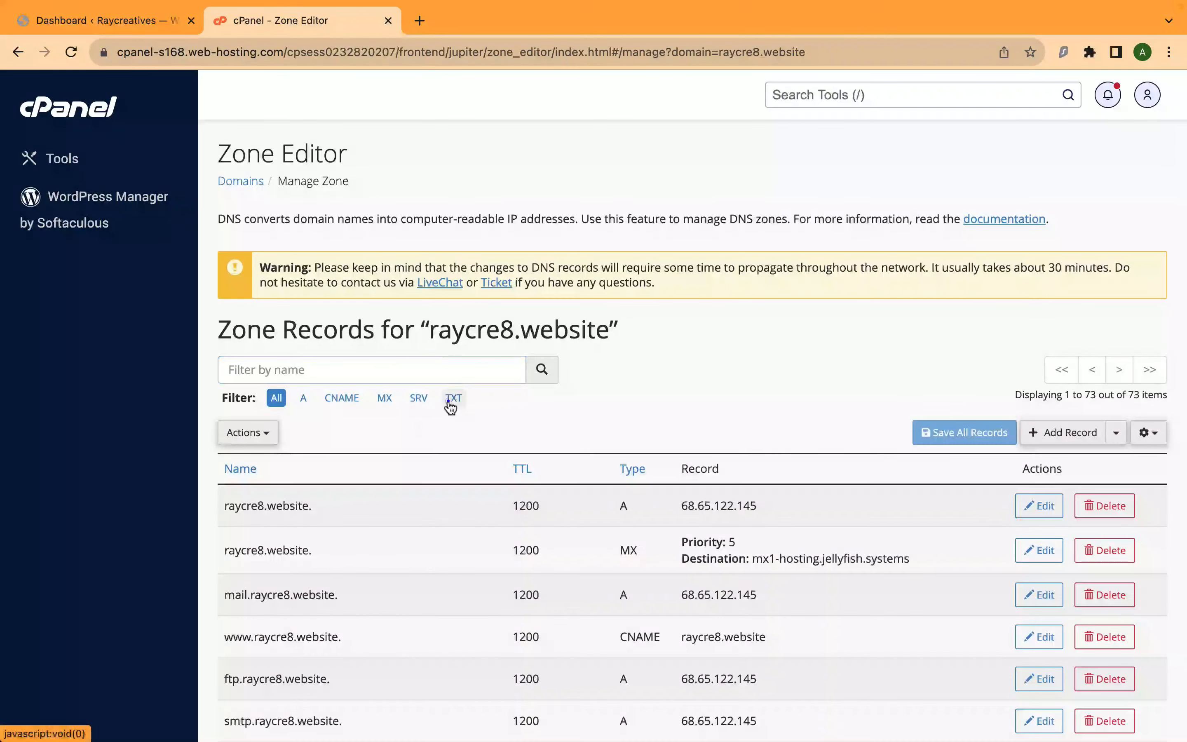
click(451, 400)
scroll(477, 550, down, 5)
scroll(477, 546, down, 8)
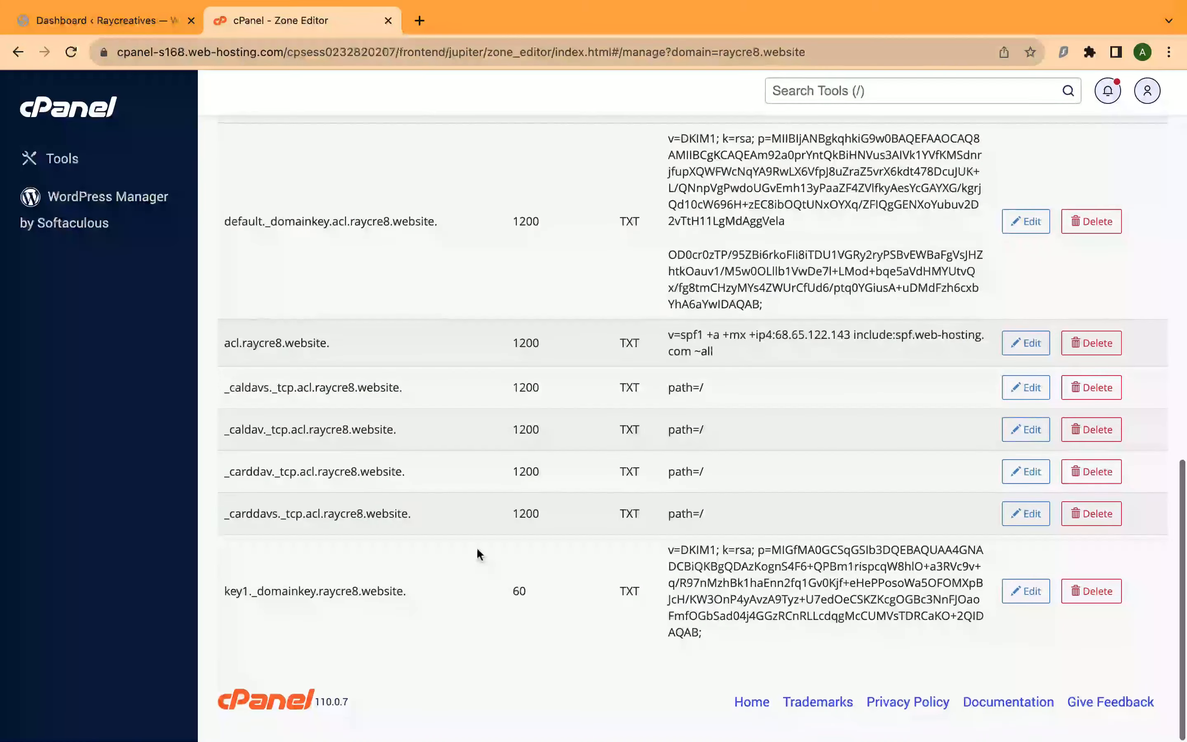
scroll(476, 546, up, 5)
scroll(476, 546, up, 10)
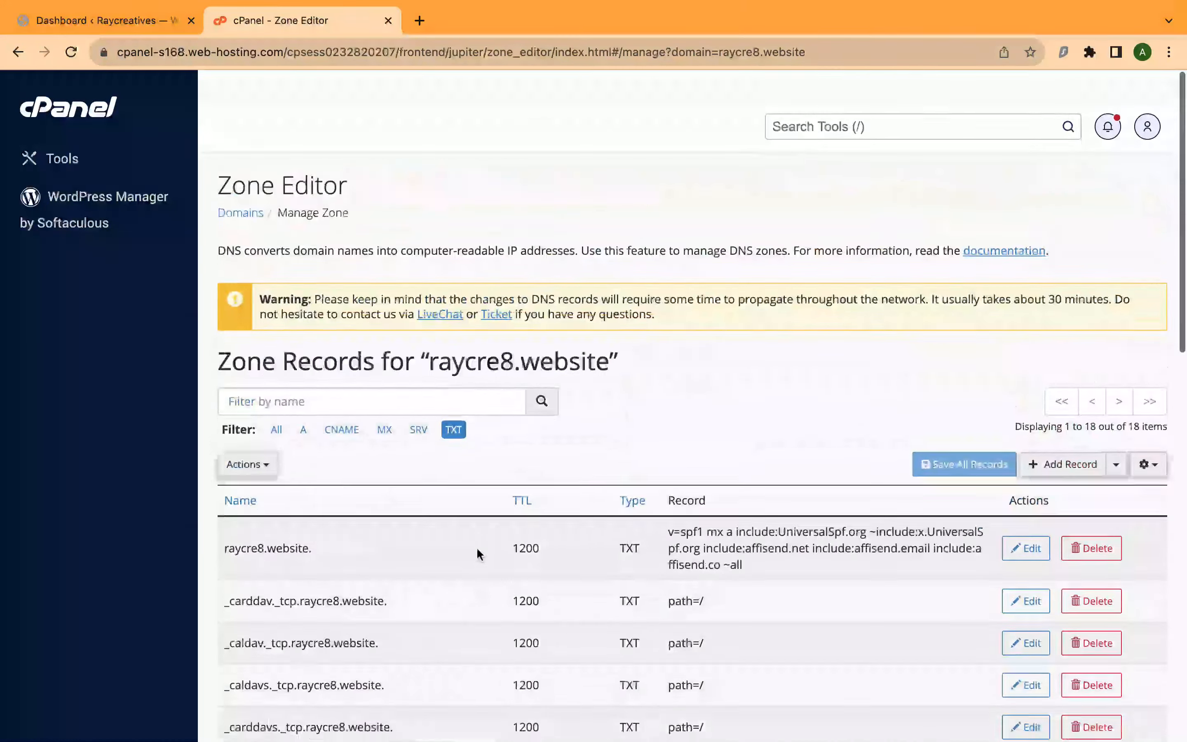
Start a new zone record of type TXT and set its name to affisend.raycre8.website.
click(1063, 432)
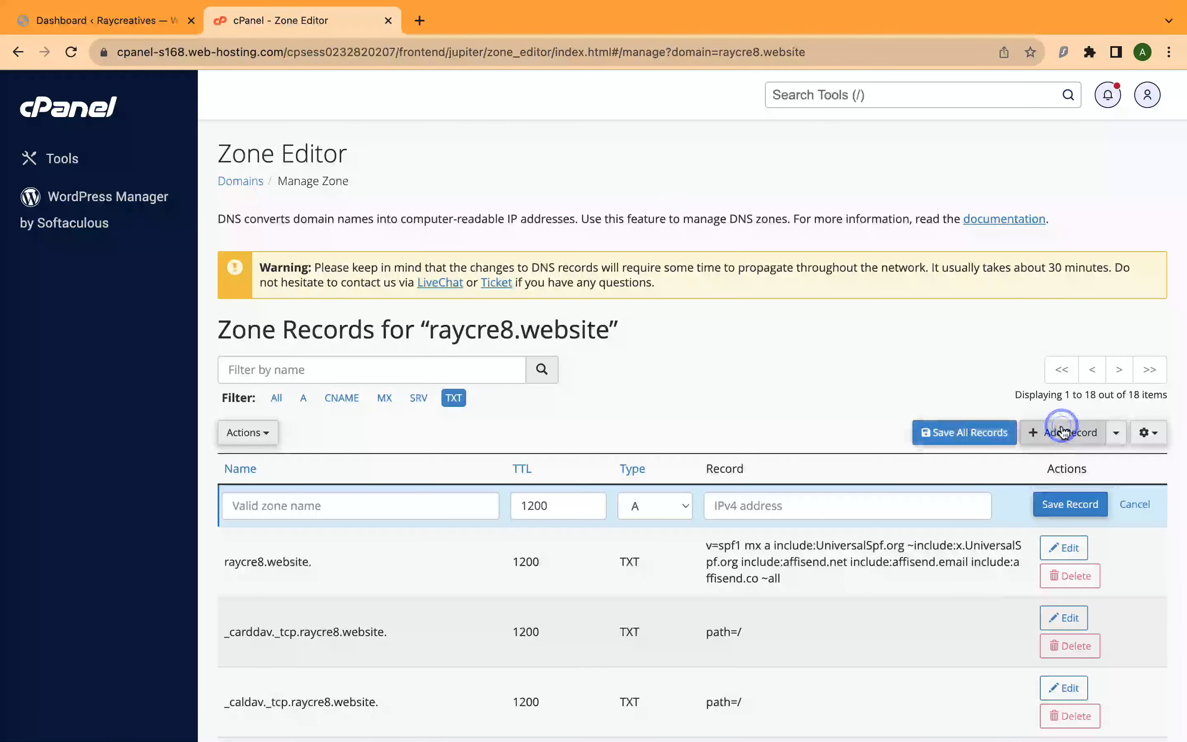
click(653, 508)
click(647, 619)
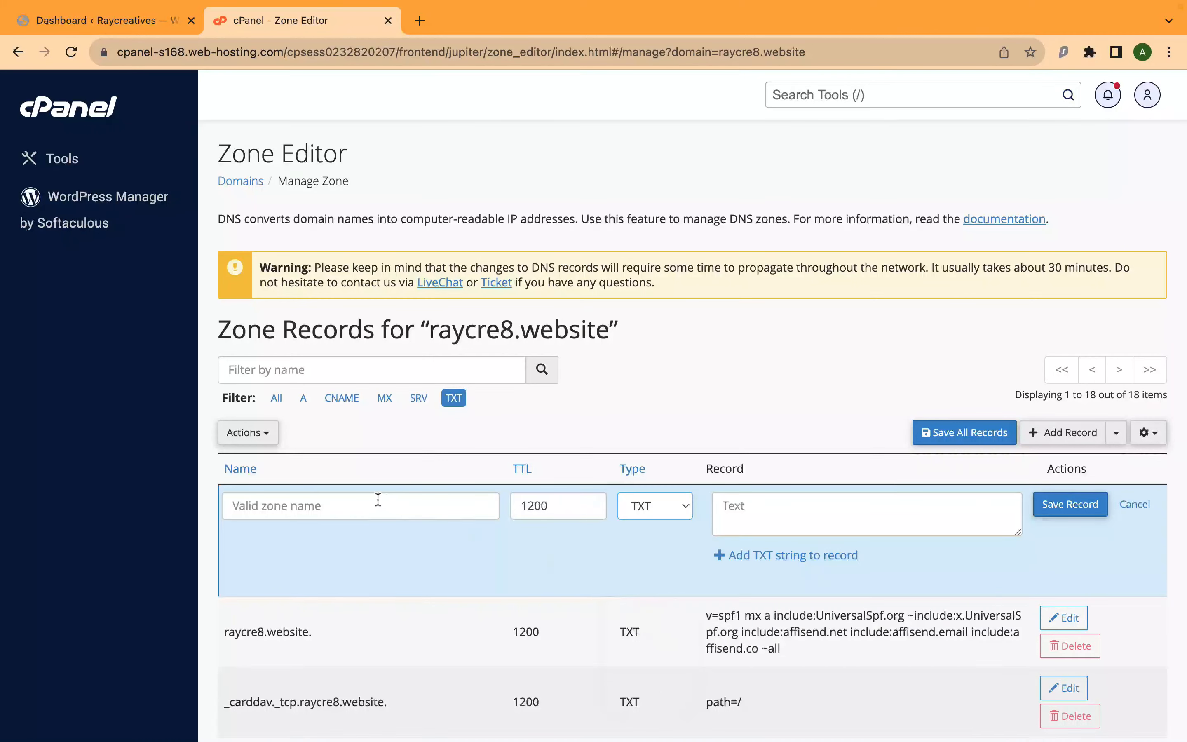
click(371, 507)
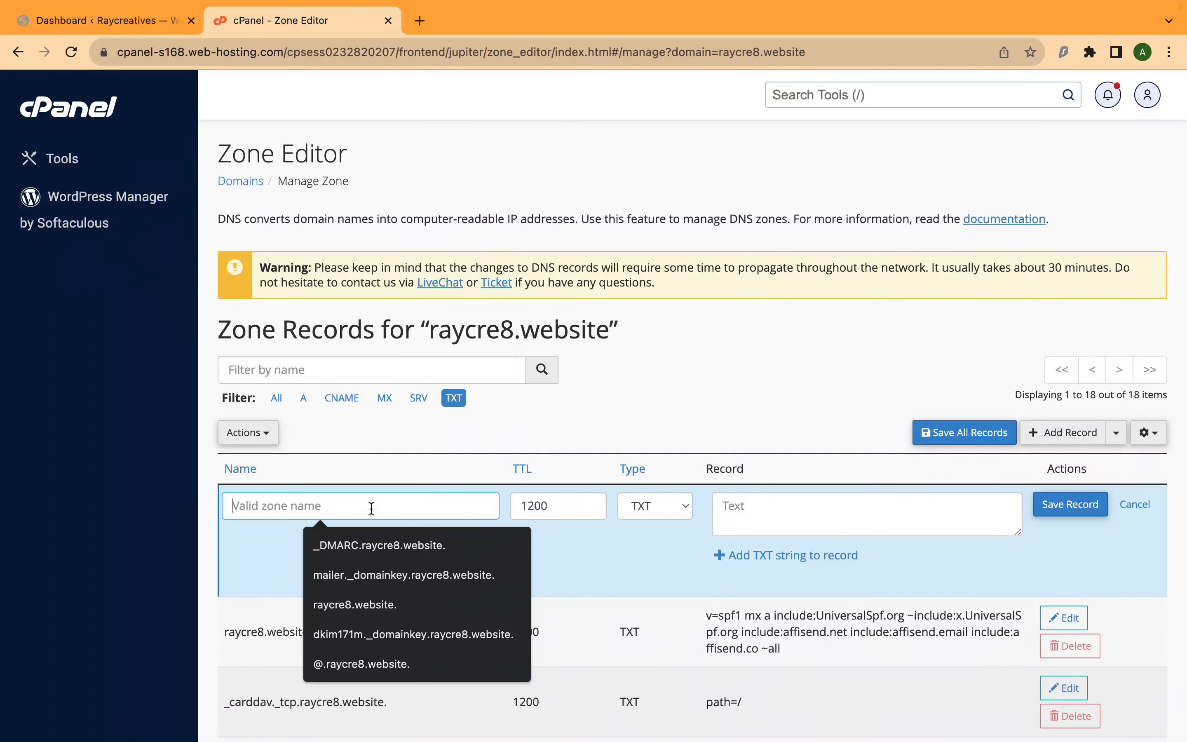
text(affisend.raycre8.website)
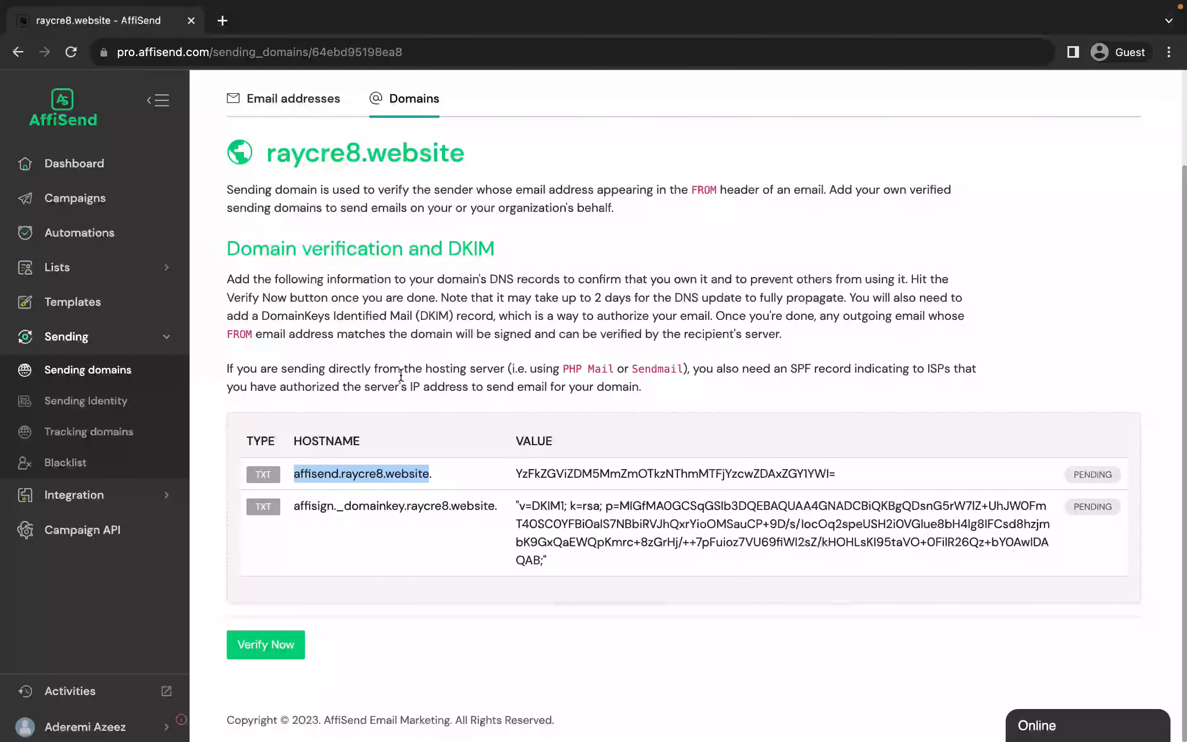
Copy the first TXT record's verification value from AffiSend into the new cPanel record's text and save the record.
drag(516, 472, 844, 472)
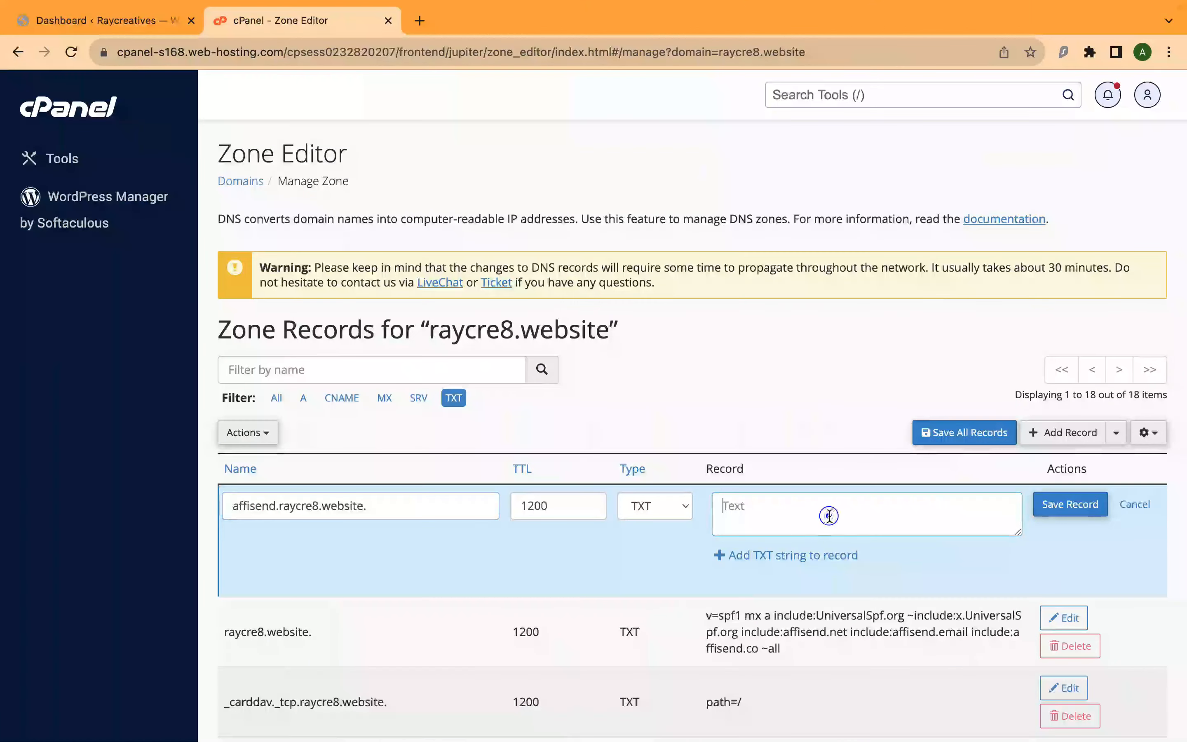
text(YzFkZGViZDM5MmZmOTkzNThmMTFjYzcwZDAxZGY1YWI=)
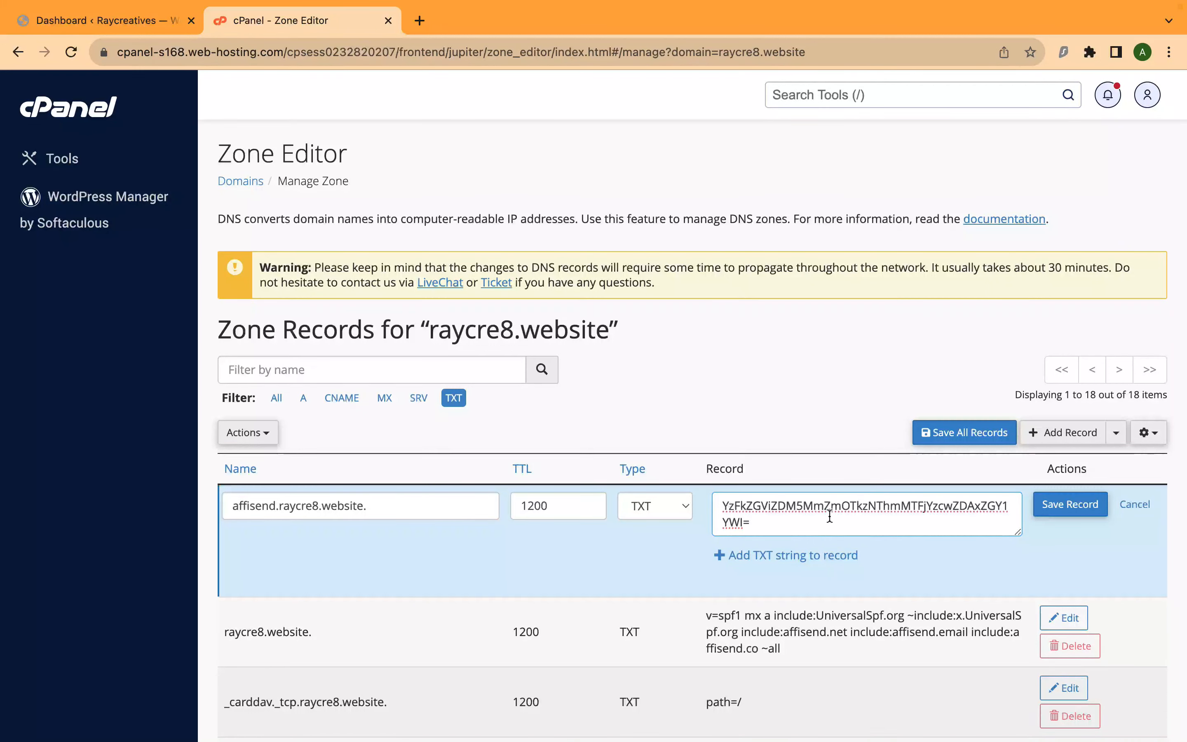
click(1054, 504)
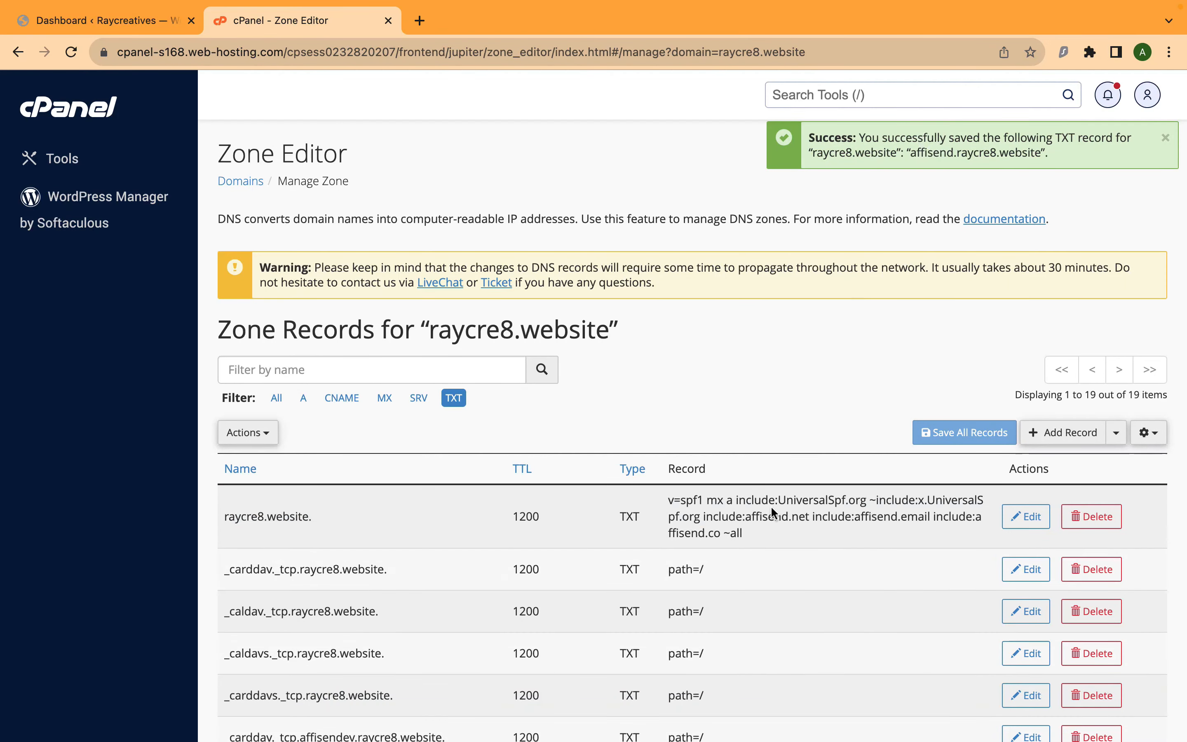
Copy the second TXT record's hostname from AffiSend and start a cPanel TXT record named affisign._domainkey.raycre8.website.
key(ctrl+Left)
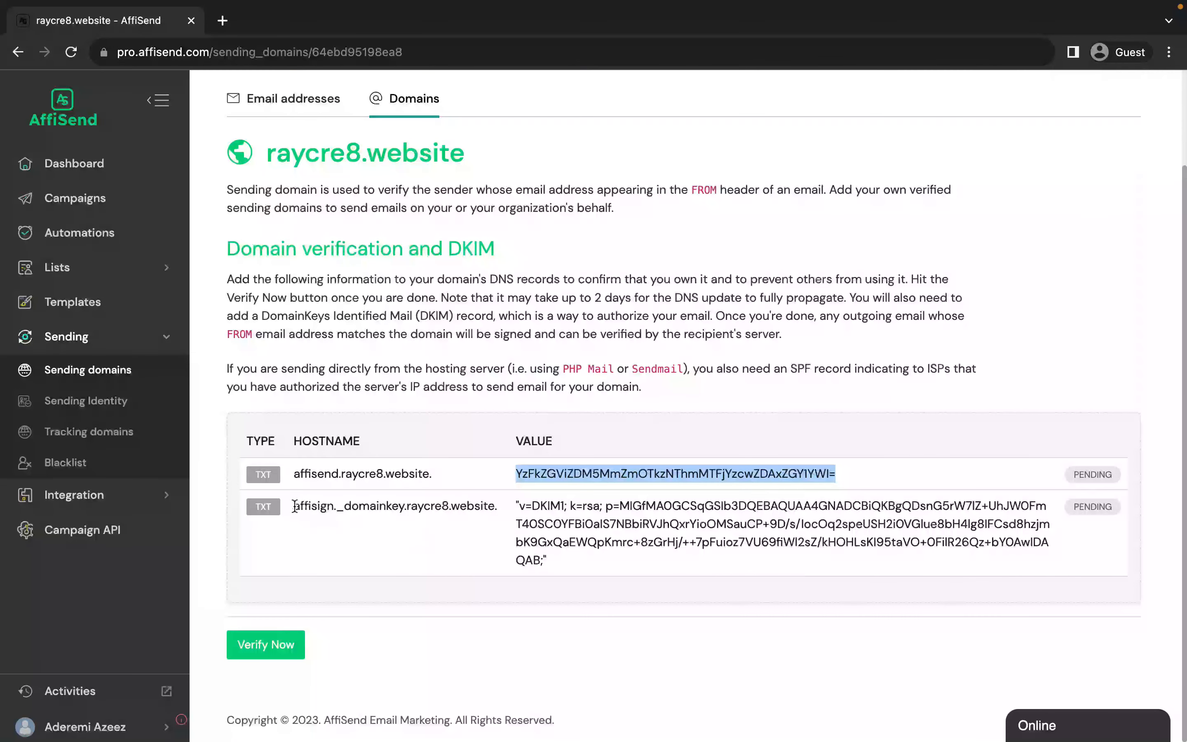
drag(294, 505, 496, 504)
key(super+c)
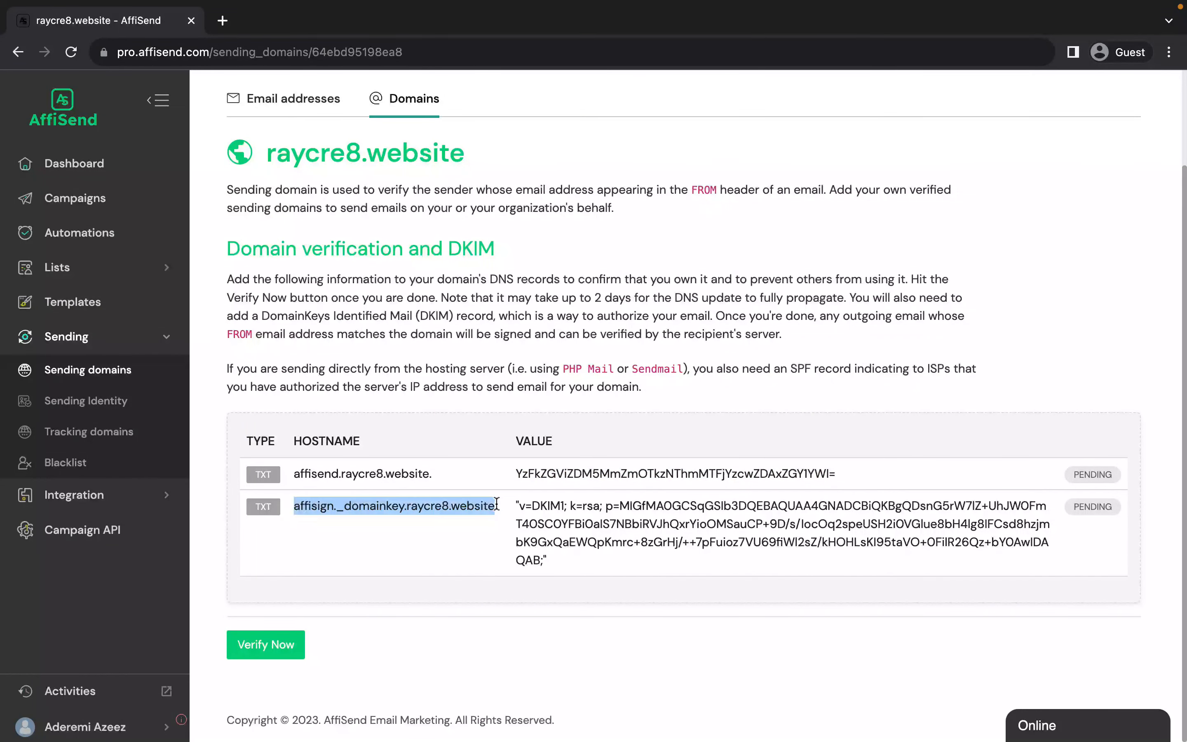
key(ctrl+Right)
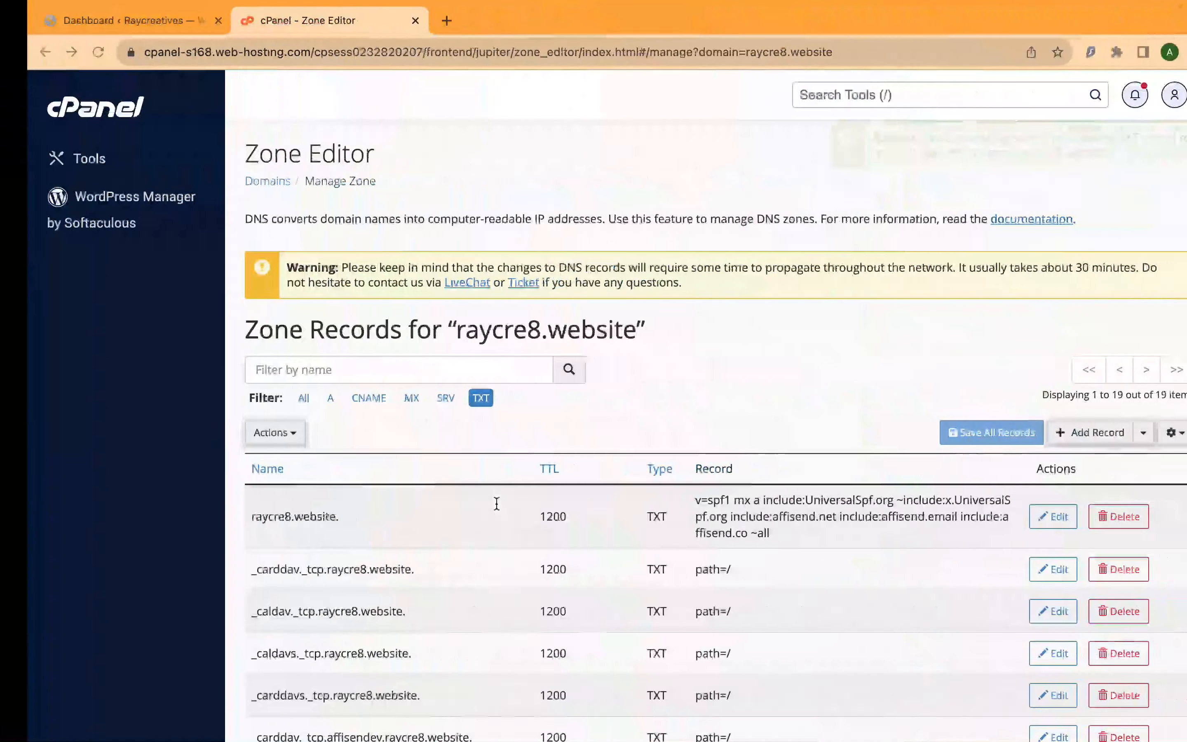
click(1051, 433)
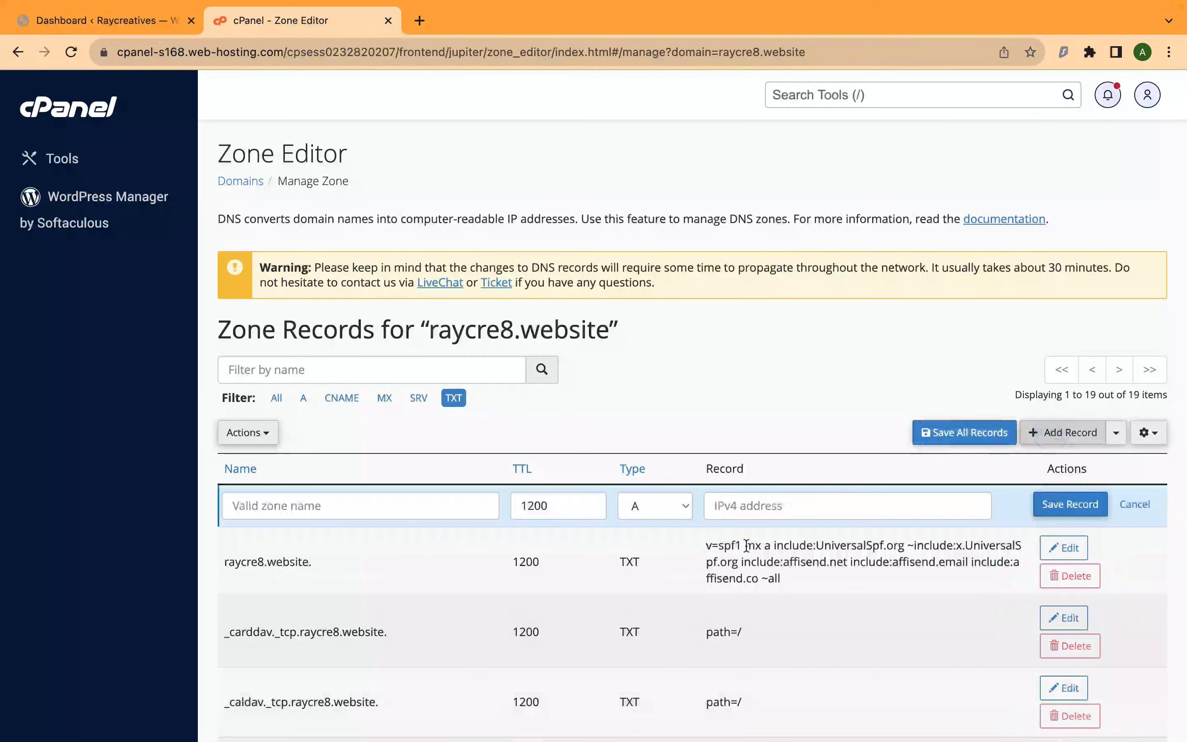
click(673, 505)
click(635, 618)
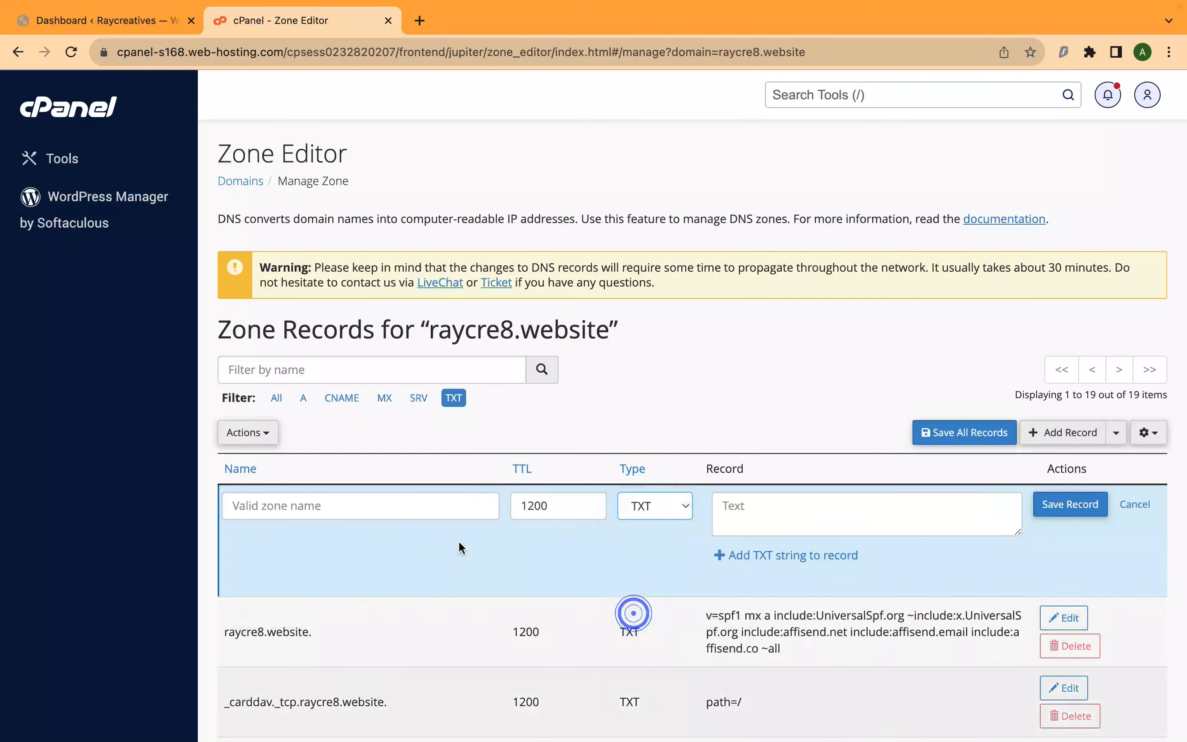
click(441, 502)
key(super+v)
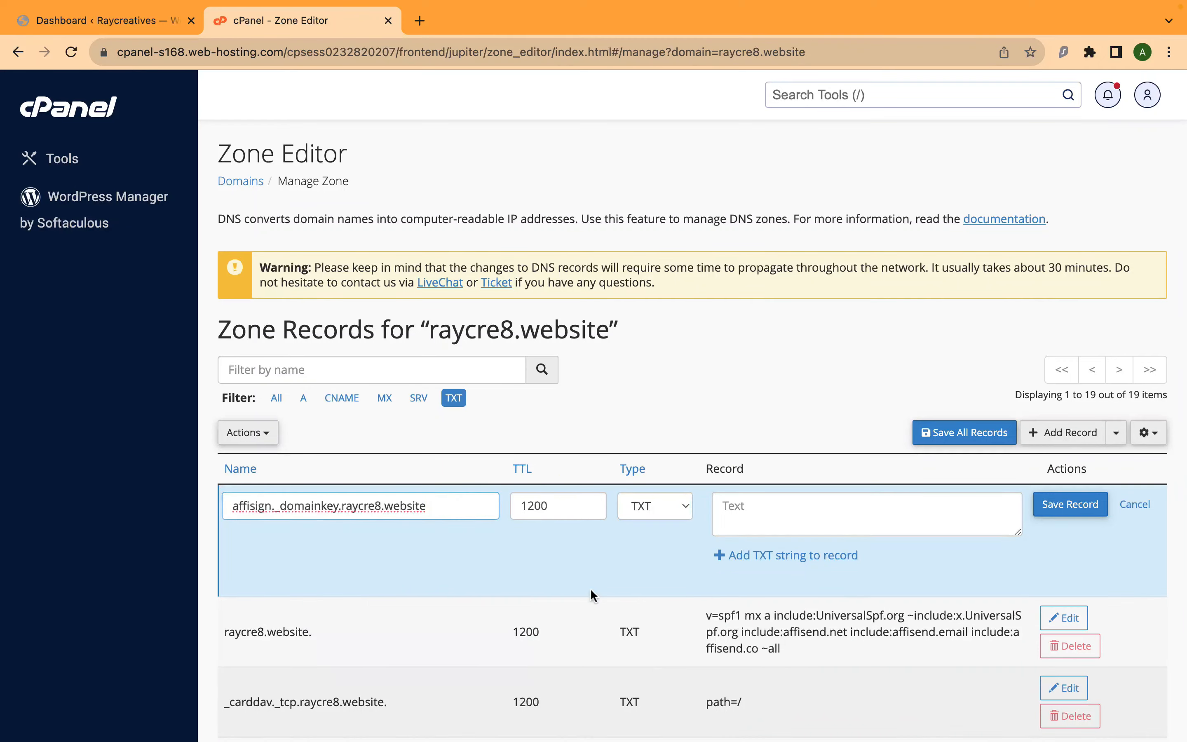
Copy the DKIM value from AffiSend without its quotation marks into the new cPanel TXT record's text and save the record.
click(756, 513)
key(ctrl+Left)
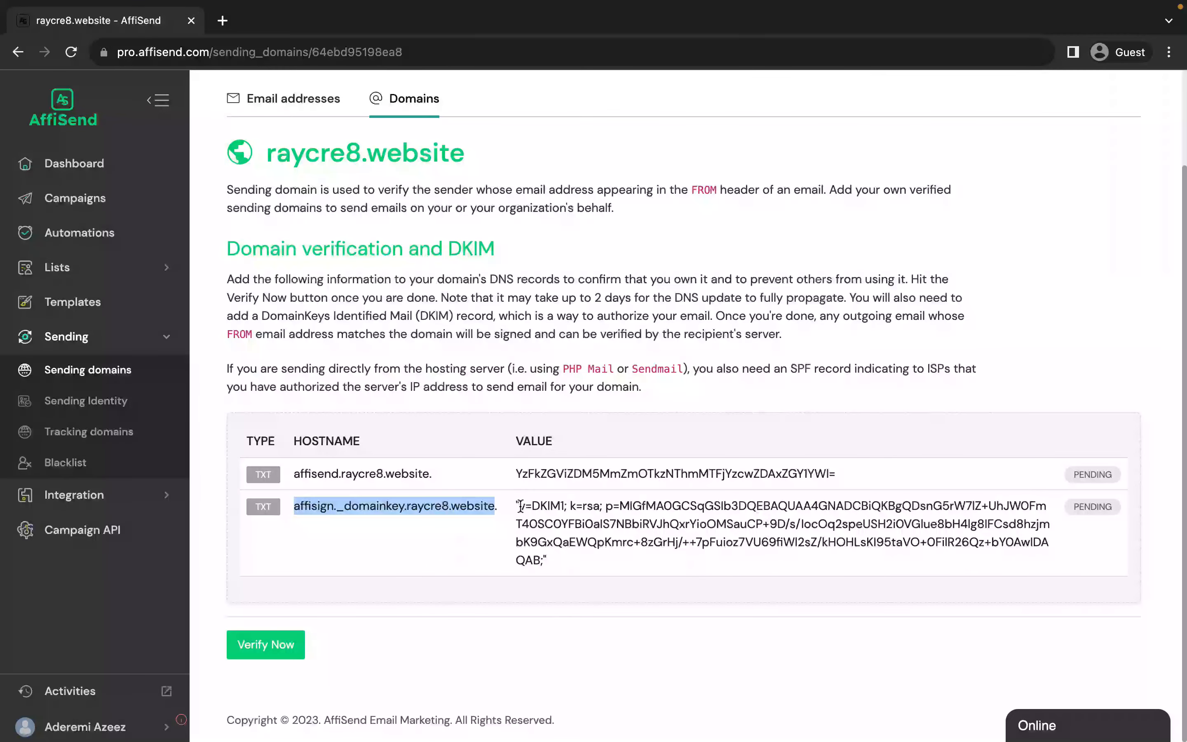
drag(521, 505, 542, 559)
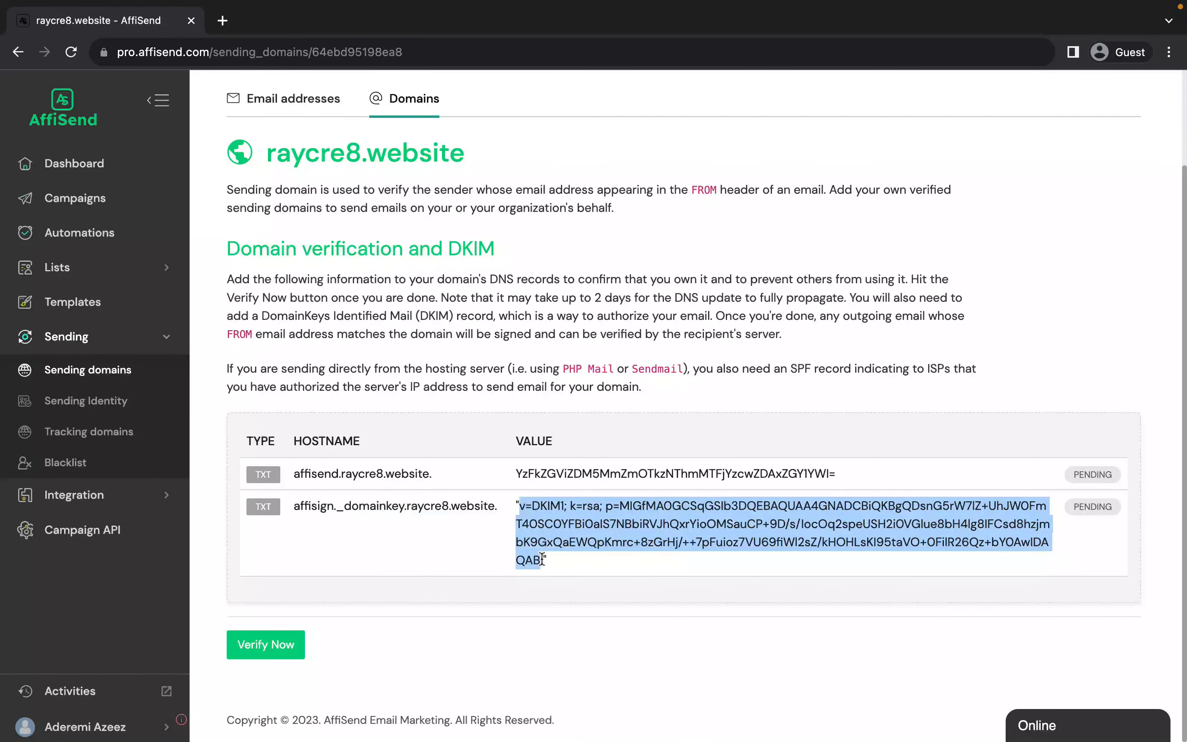
right_click(560, 514)
click(582, 548)
key(ctrl+Right)
click(795, 523)
key(ctrl+v)
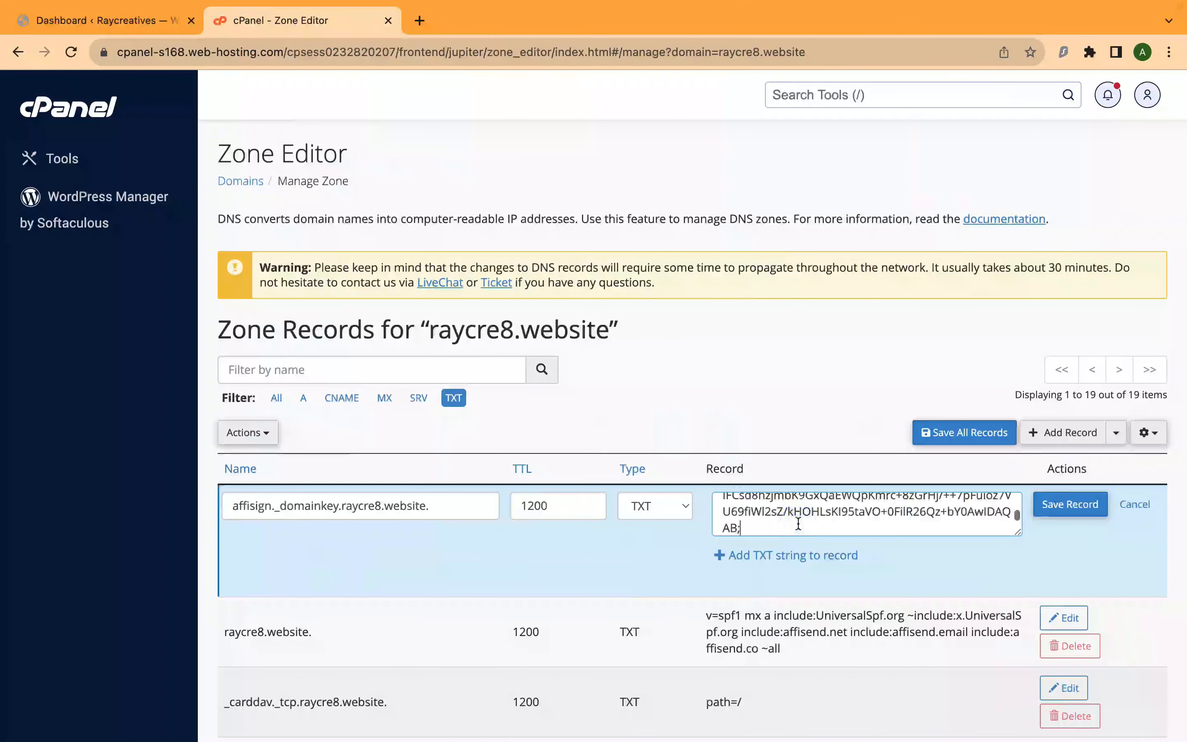
click(1066, 505)
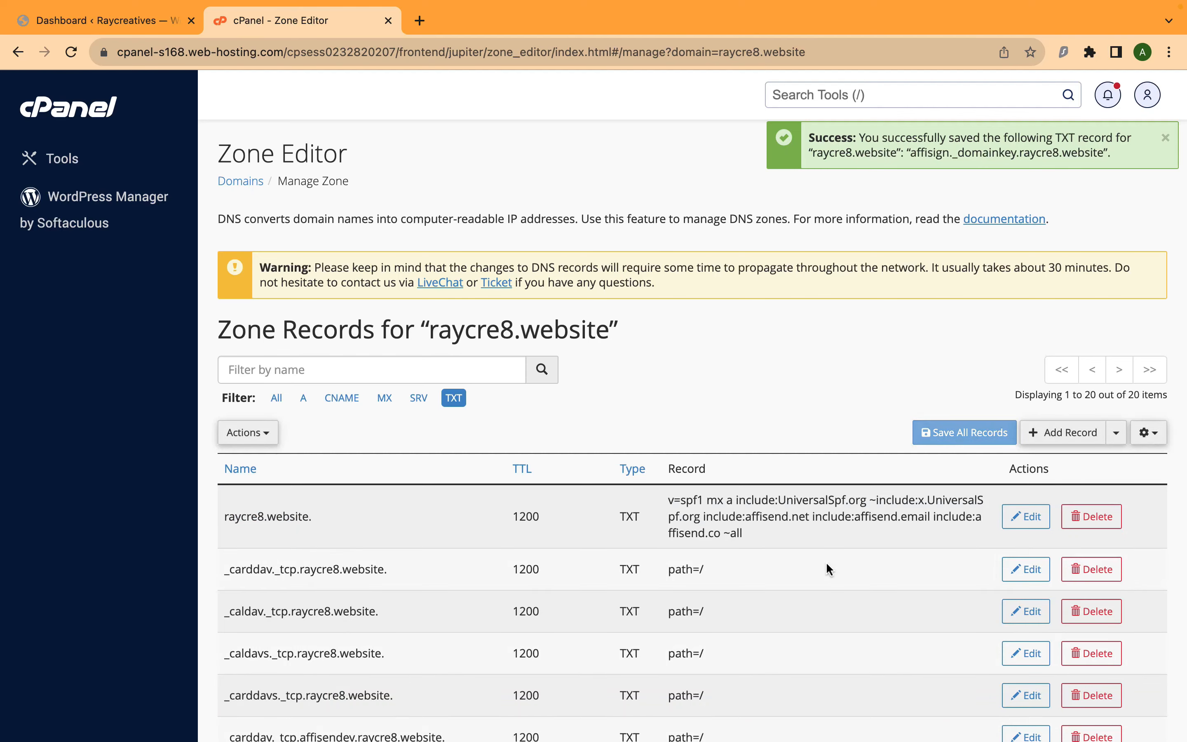
Switch back to AffiSend, run the raycre8.website verification until both TXT records are checked, and return to the sending domains list.
key(ctrl+Left)
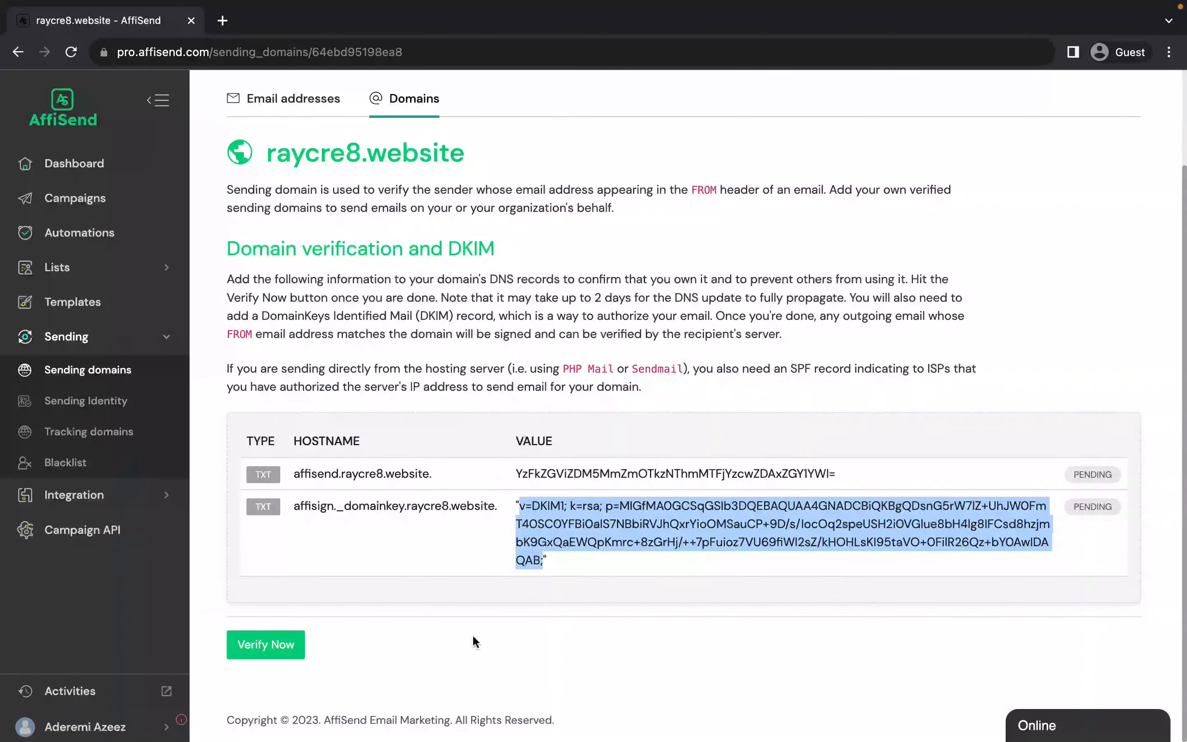
click(294, 644)
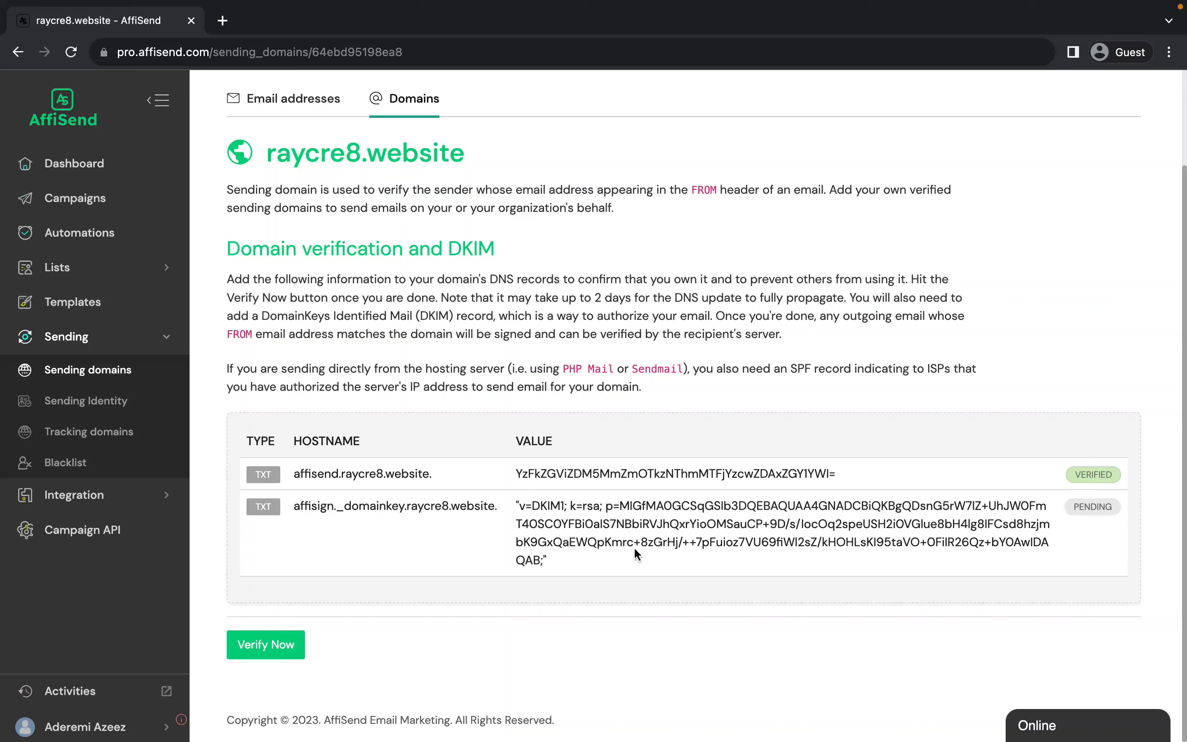
click(265, 645)
click(271, 646)
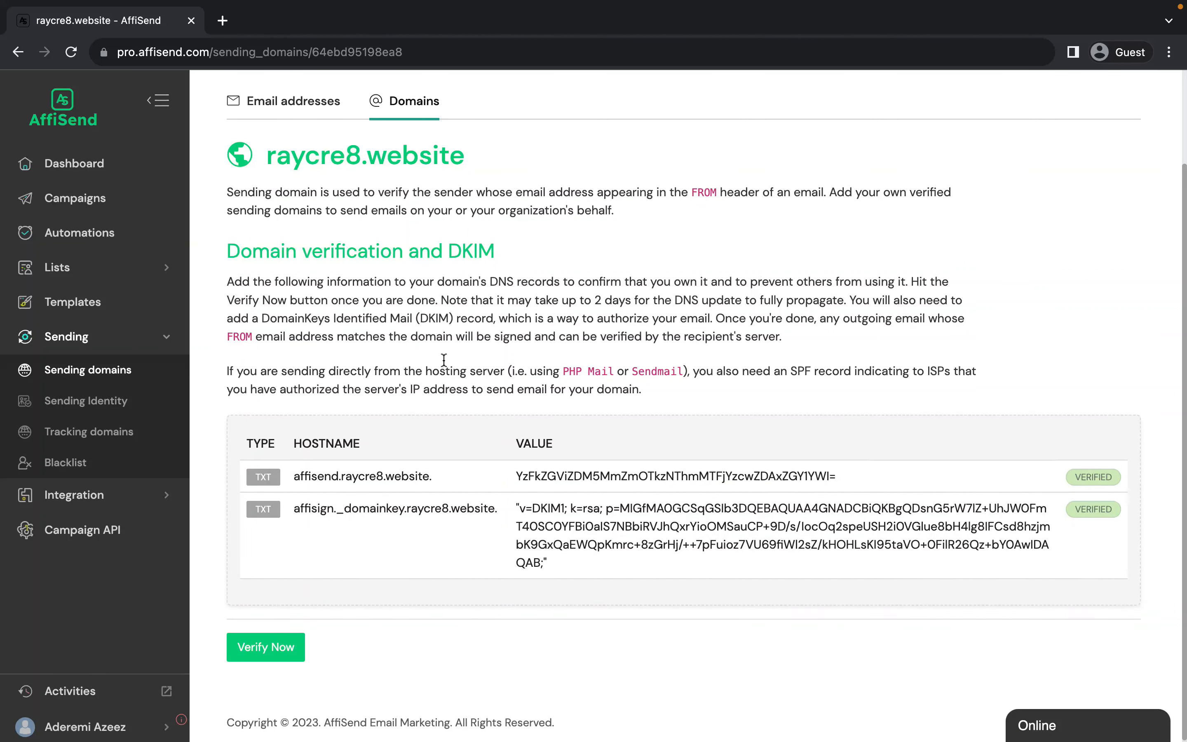
scroll(443, 360, up, 1)
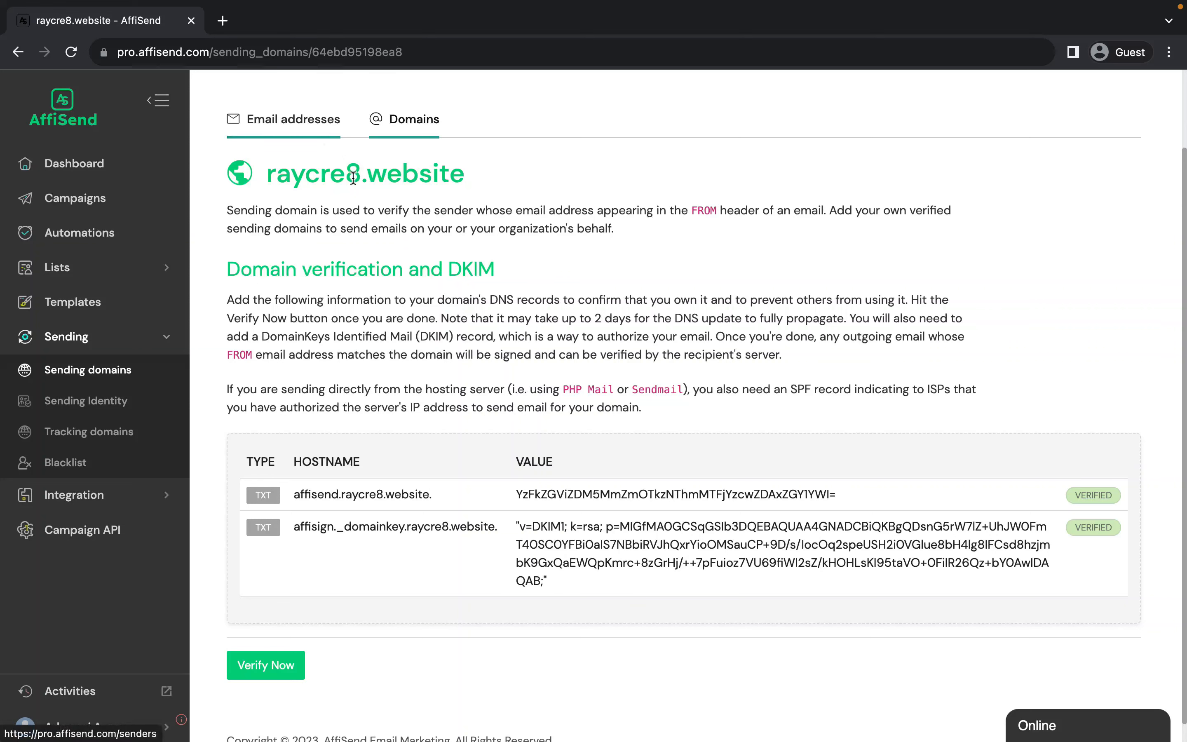
click(408, 123)
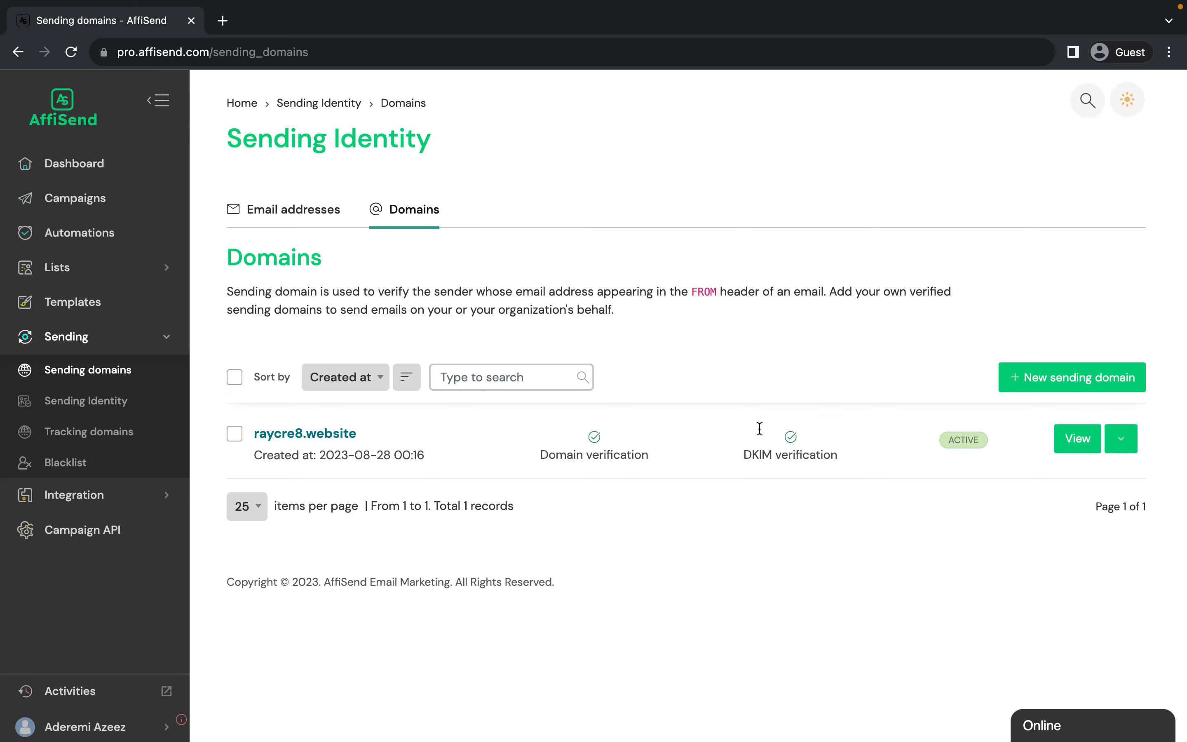
Start a new sender among the sending identity's email addresses and name it Raycre8.
click(307, 211)
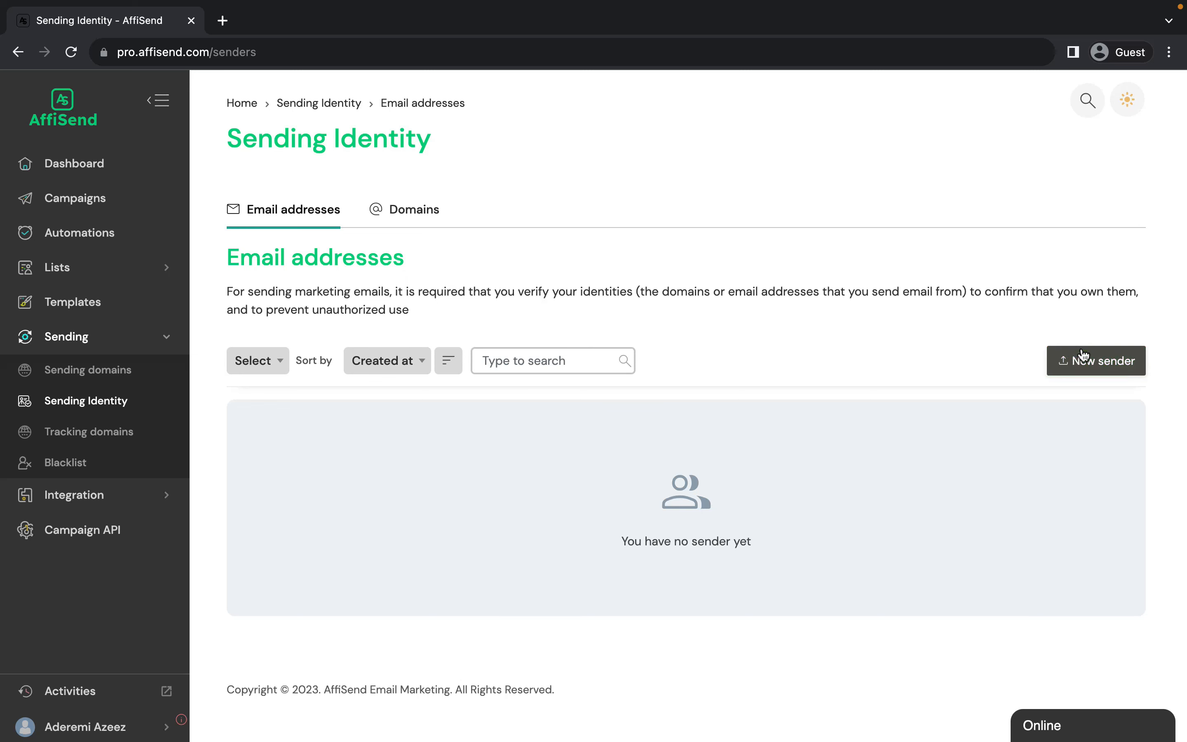
click(1094, 366)
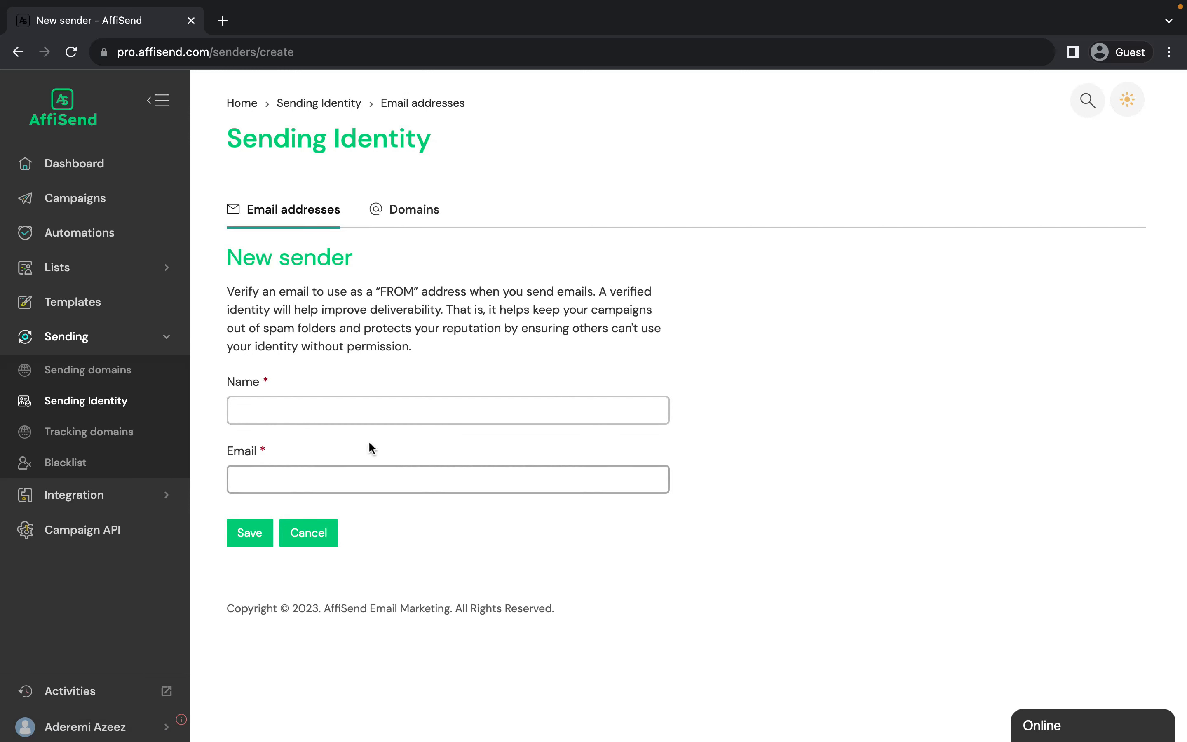
click(352, 415)
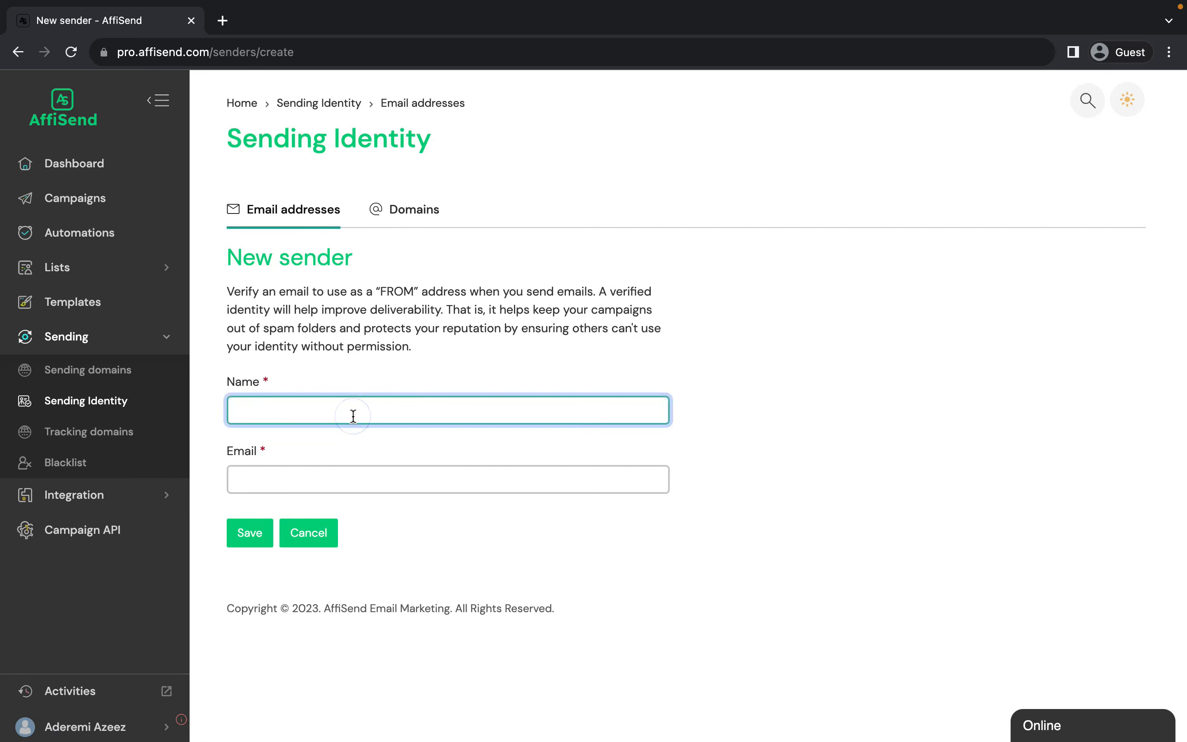
text(Raycre8)
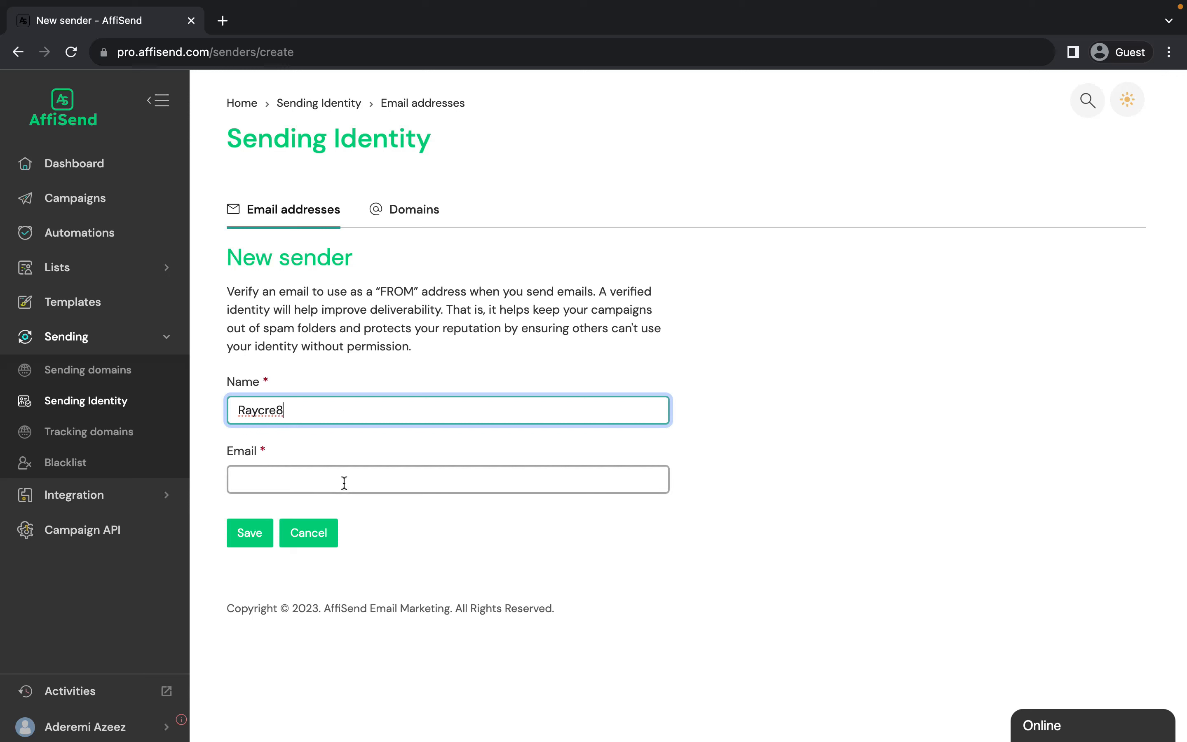
Enter the sender's e-mail address on the raycre8.website domain, save the sender, and return from its verification page to the AffiSend sender list.
click(344, 483)
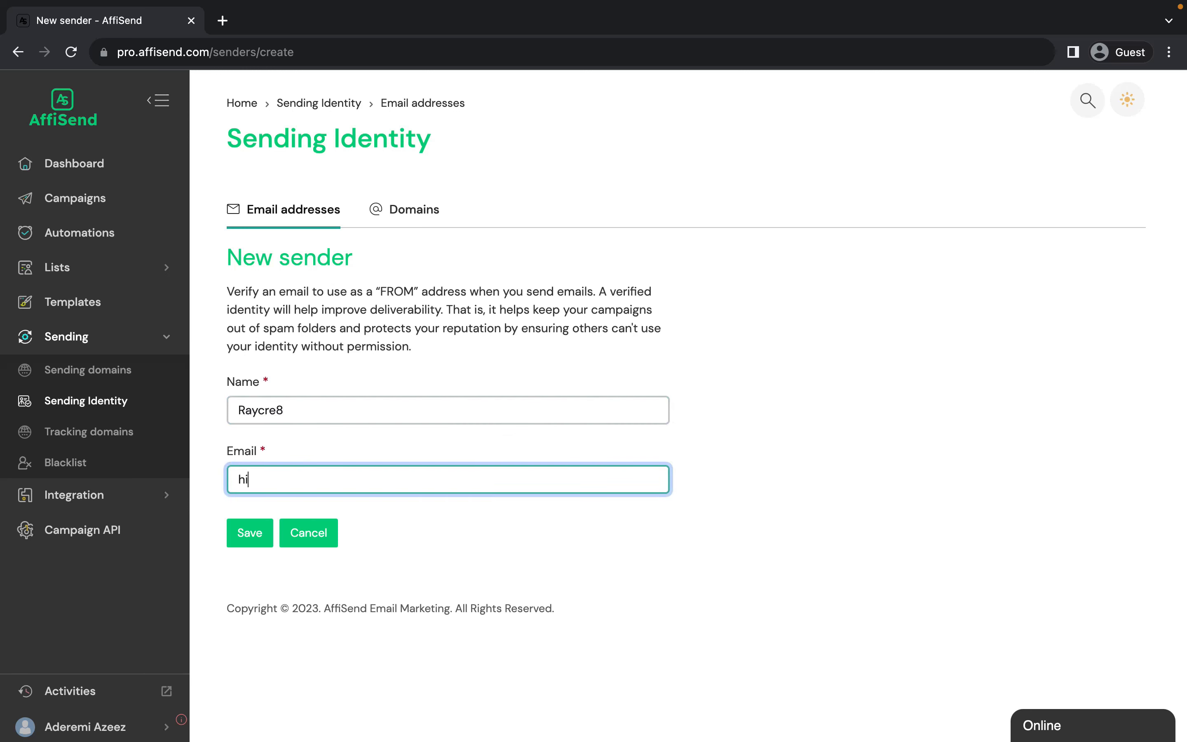
click(243, 535)
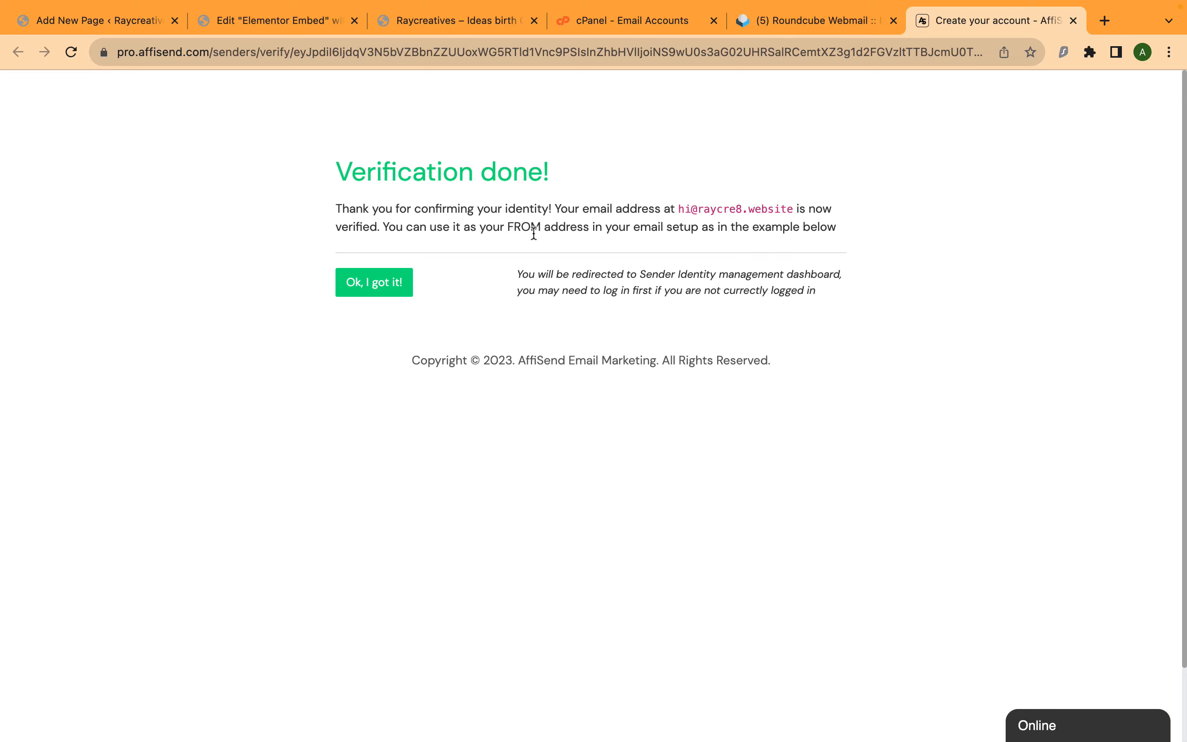
key(ctrl+Right)
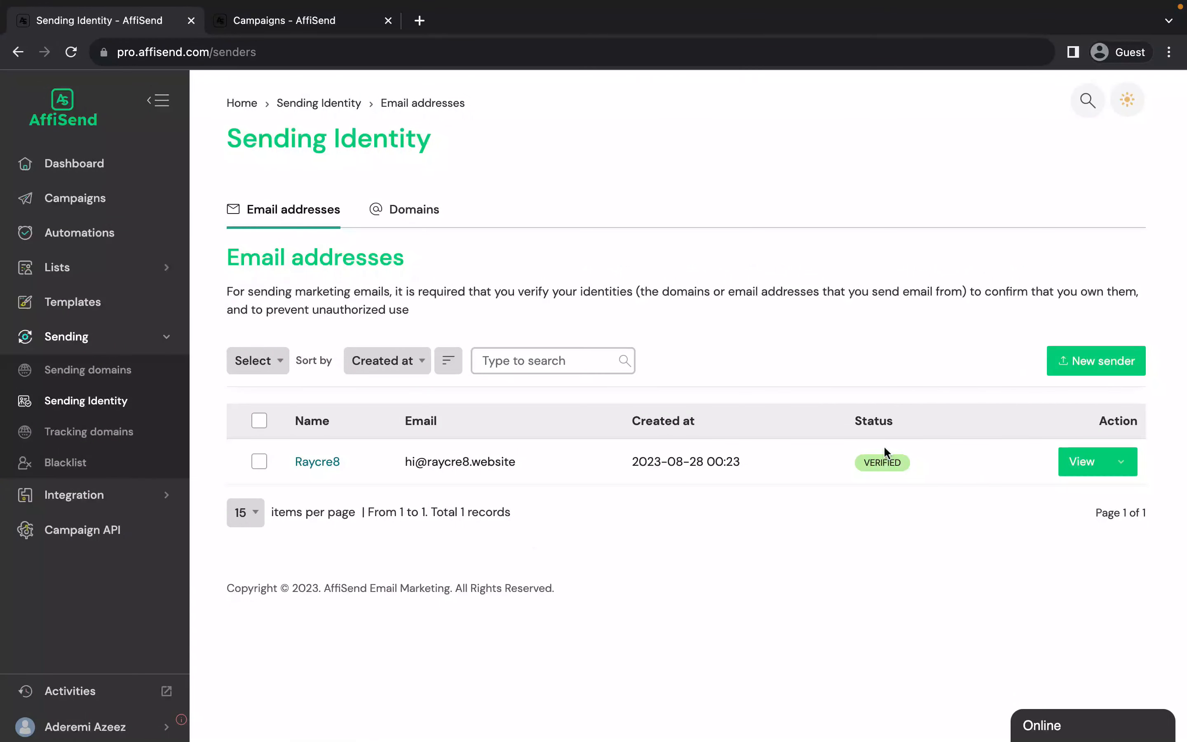